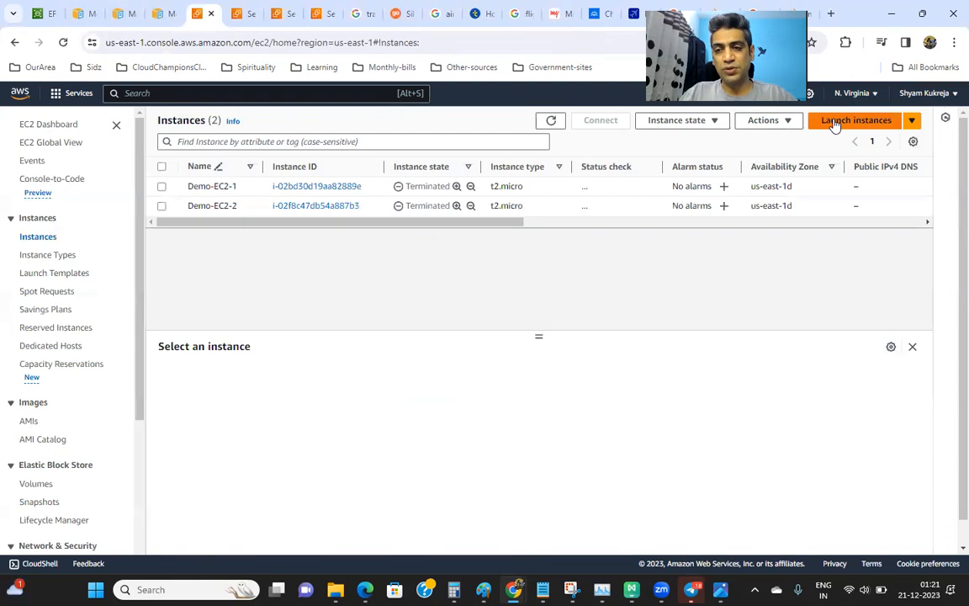
# Step: Start launching a new EC2 instance and name it Ec2-test
pyautogui.click(837, 125)
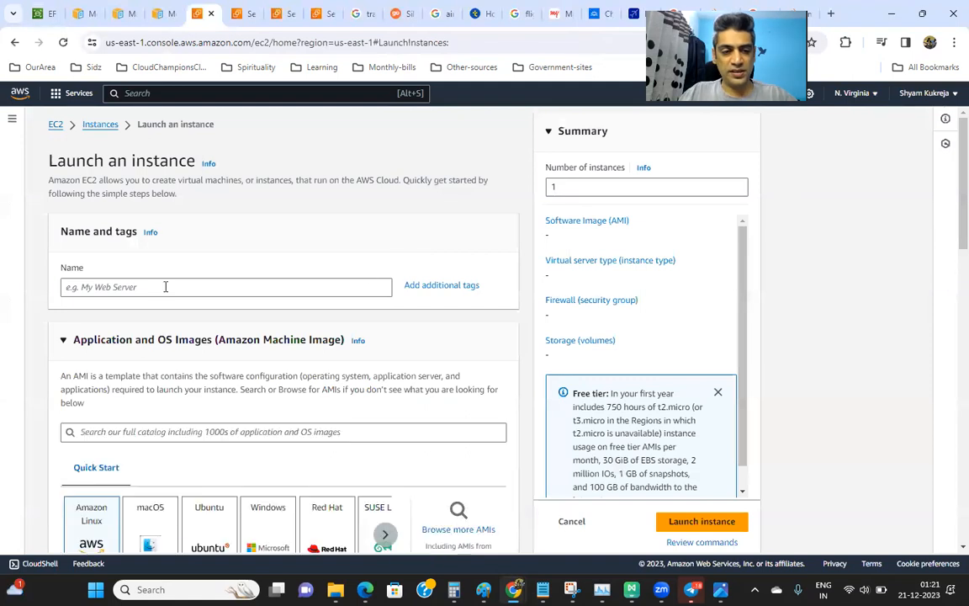
pyautogui.click(166, 287)
pyautogui.write('Demo-ec')
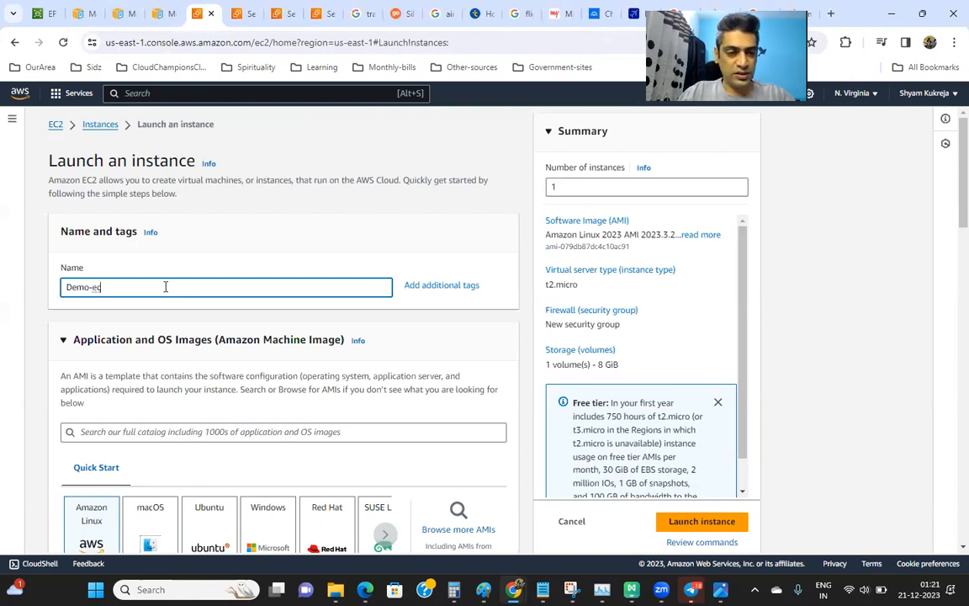
pyautogui.press('BackSpace')
pyautogui.press('BackSpace')
pyautogui.press('BackSpace')
pyautogui.press('BackSpace')
pyautogui.press('BackSpace')
pyautogui.press('BackSpace')
pyautogui.write('e')
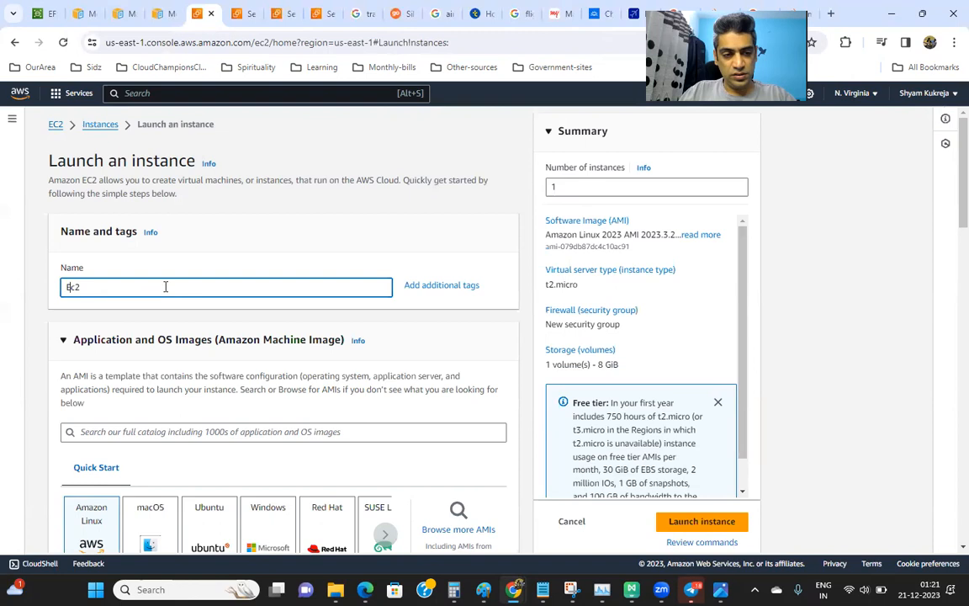
pyautogui.write('c2-test')
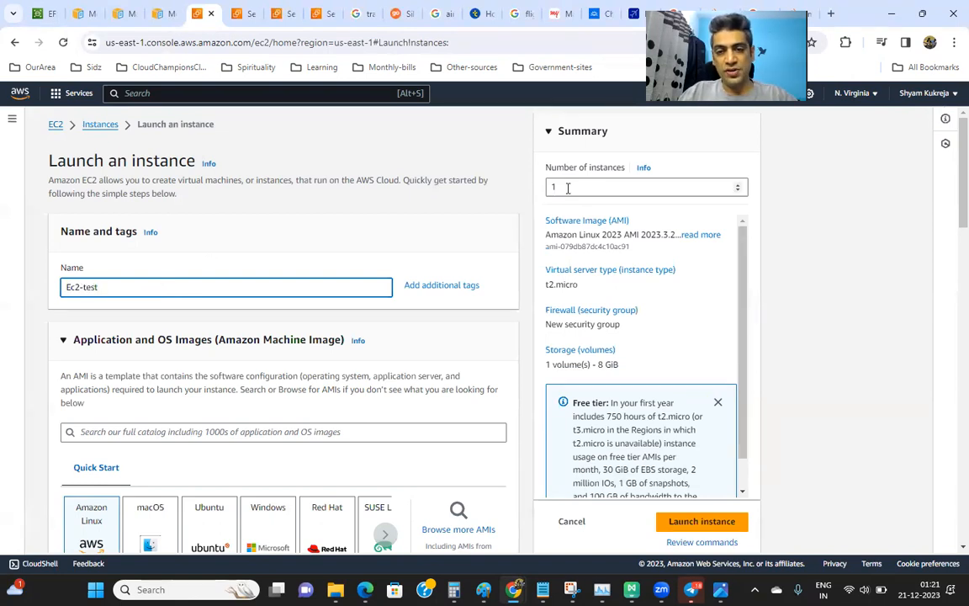
# Step: Set the number of instances to launch to 2
pyautogui.moveTo(568, 188); pyautogui.dragTo(526, 193)
pyautogui.write('2')
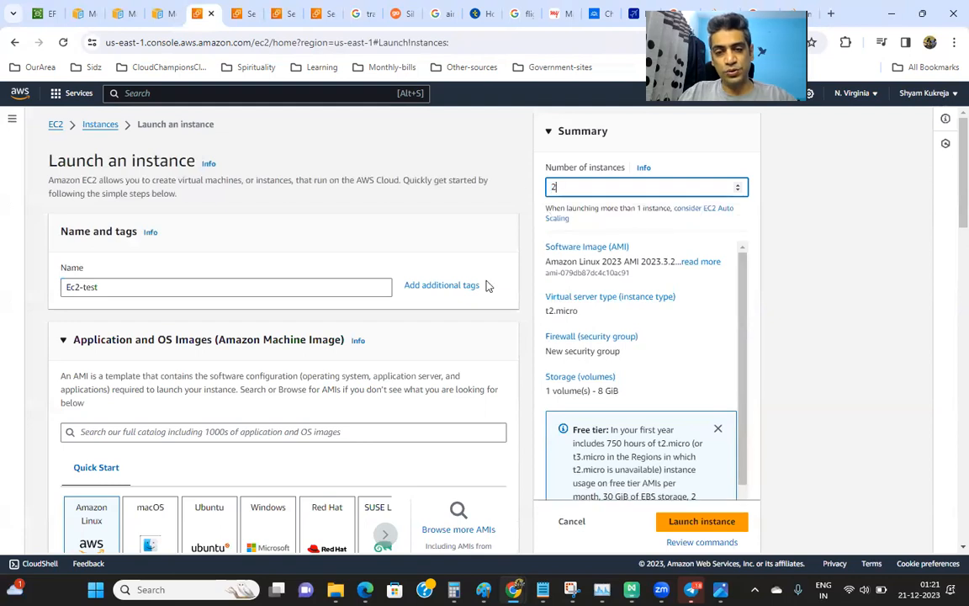
pyautogui.click(471, 259)
# Step: Choose the existing key pair whose name ends in jun2023 for logging in to the instances
pyautogui.scroll(-8, 471, 258)
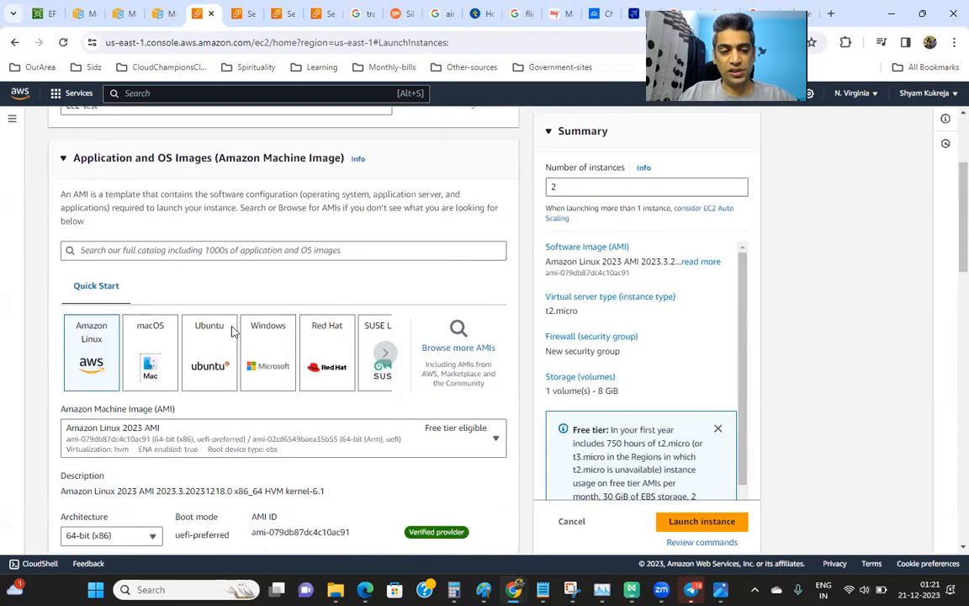
pyautogui.scroll(-3, 226, 337)
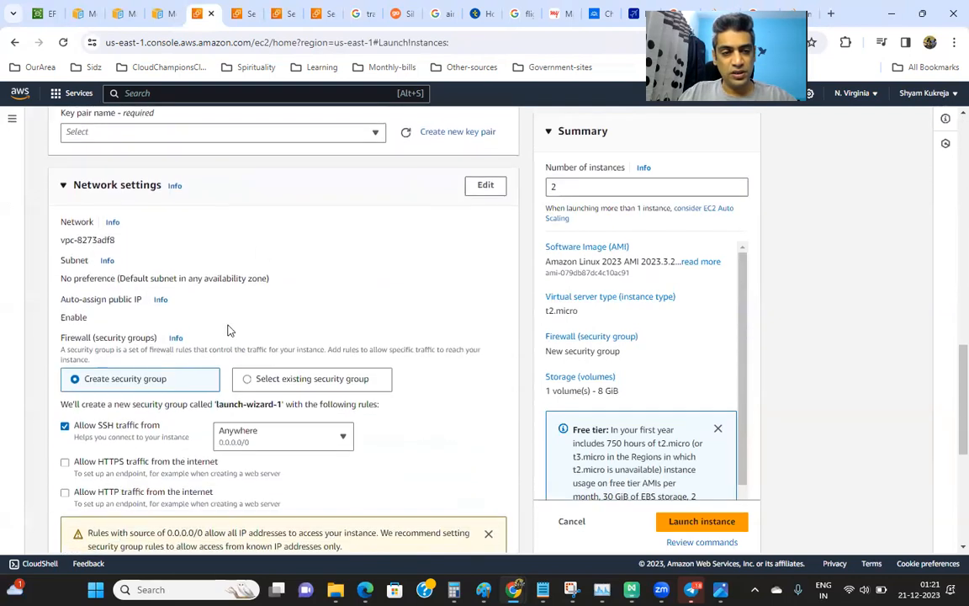
pyautogui.scroll(2, 264, 247)
pyautogui.click(371, 296)
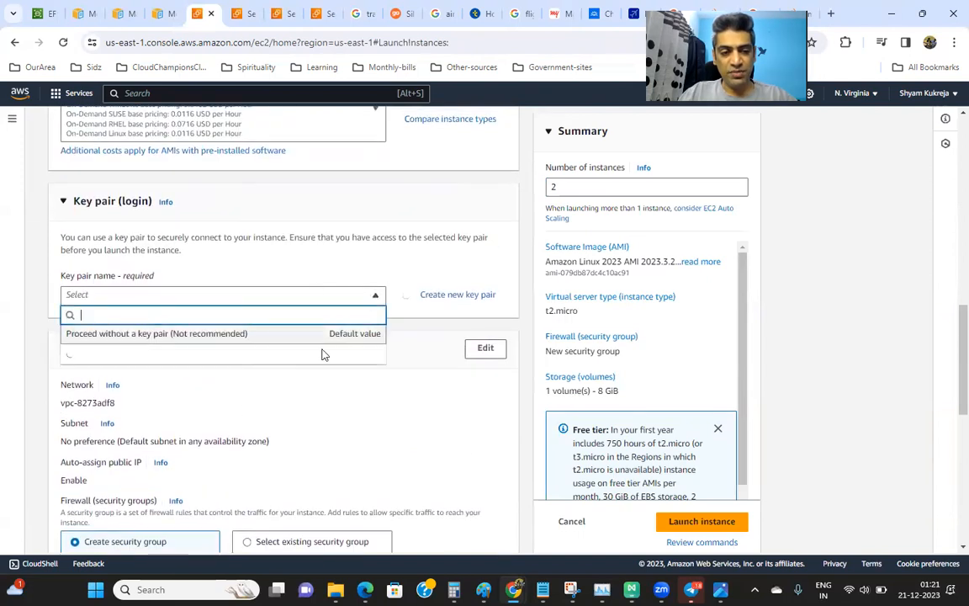
pyautogui.scroll(-2, 270, 385)
pyautogui.scroll(-1, 223, 432)
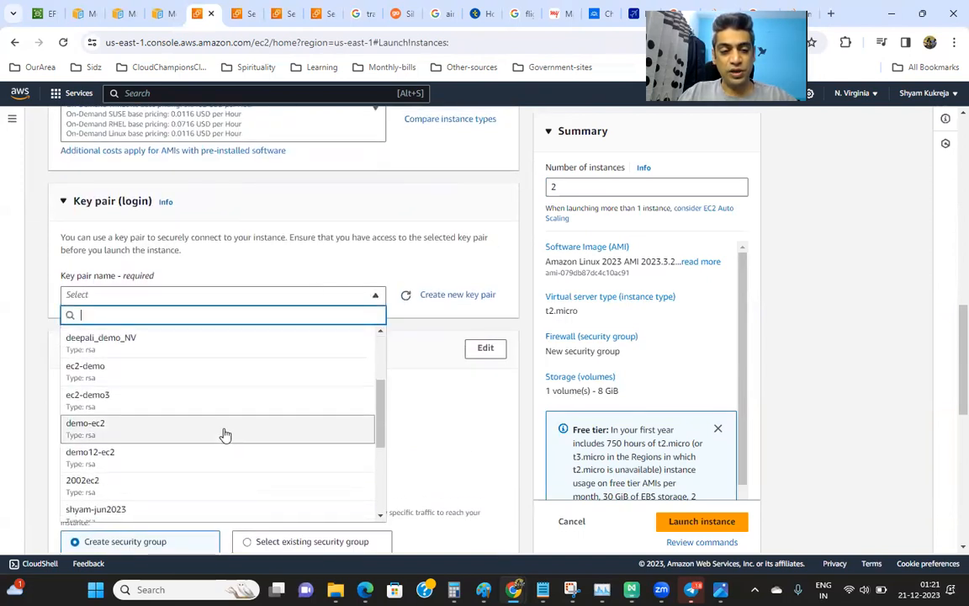
pyautogui.scroll(-3, 201, 476)
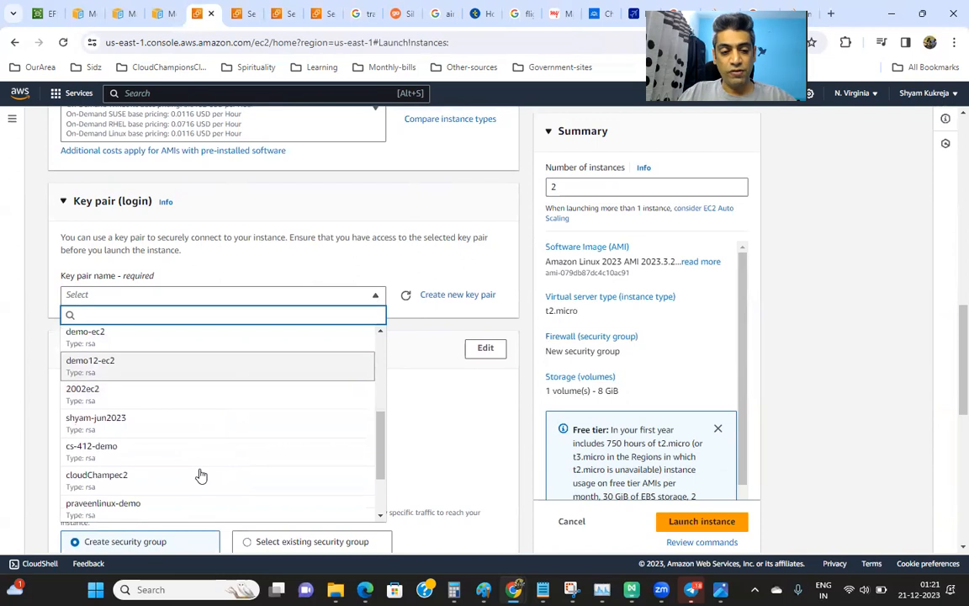
pyautogui.click(201, 421)
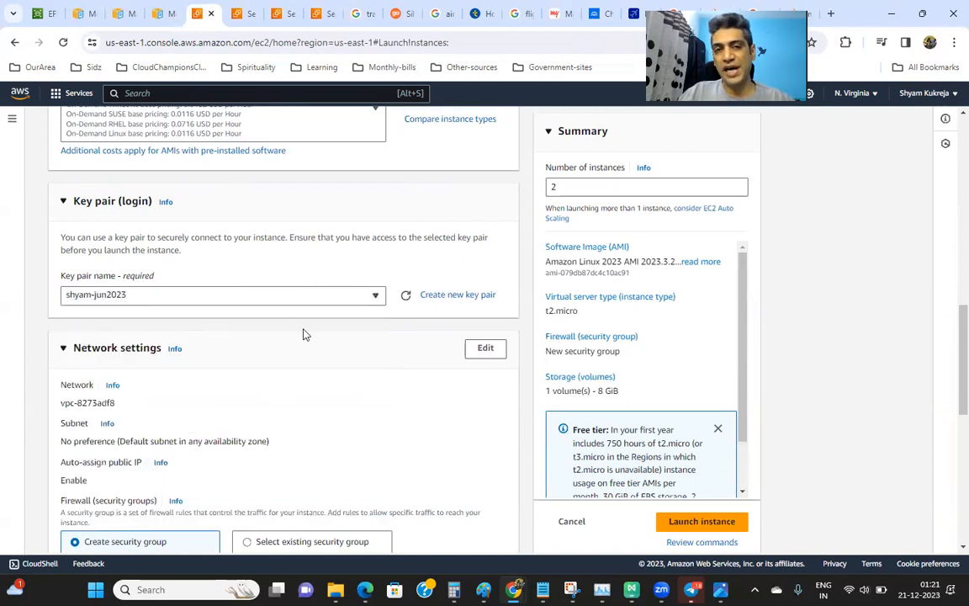
# Step: Use an existing security group in the network settings and assign the Web group to the instances
pyautogui.scroll(-2, 304, 334)
pyautogui.scroll(-2, 305, 334)
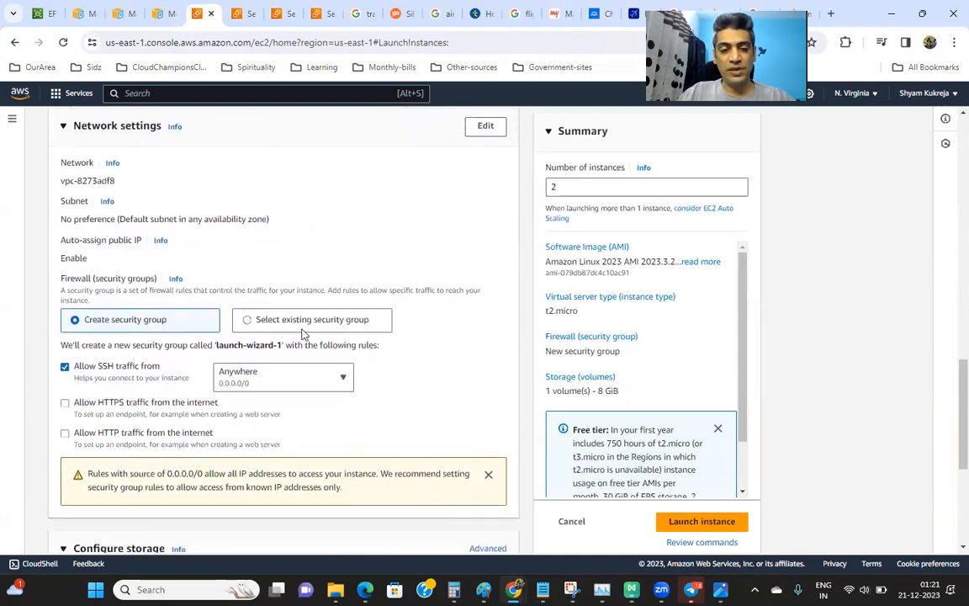
pyautogui.click(273, 324)
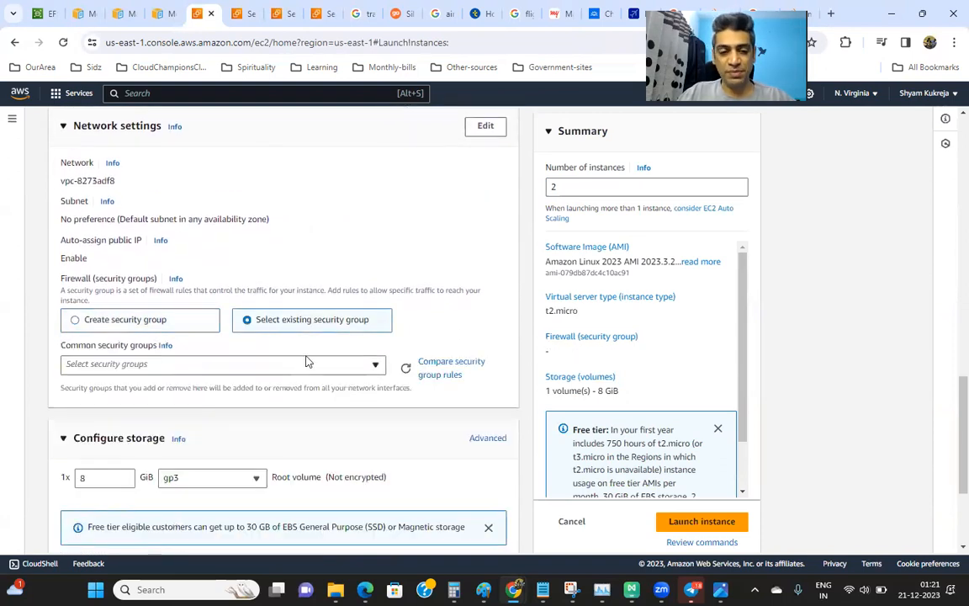
pyautogui.scroll(-2, 307, 362)
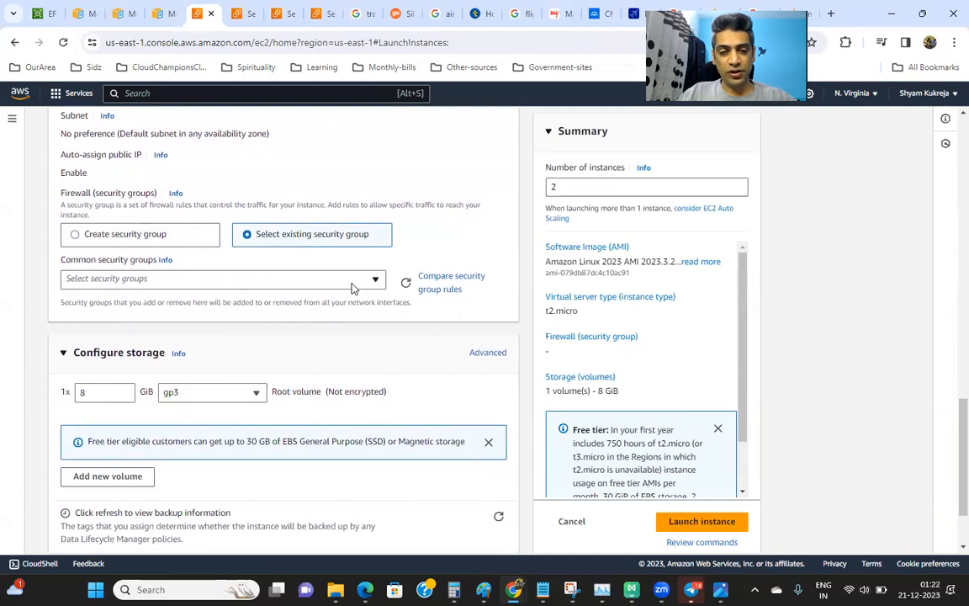
pyautogui.click(373, 282)
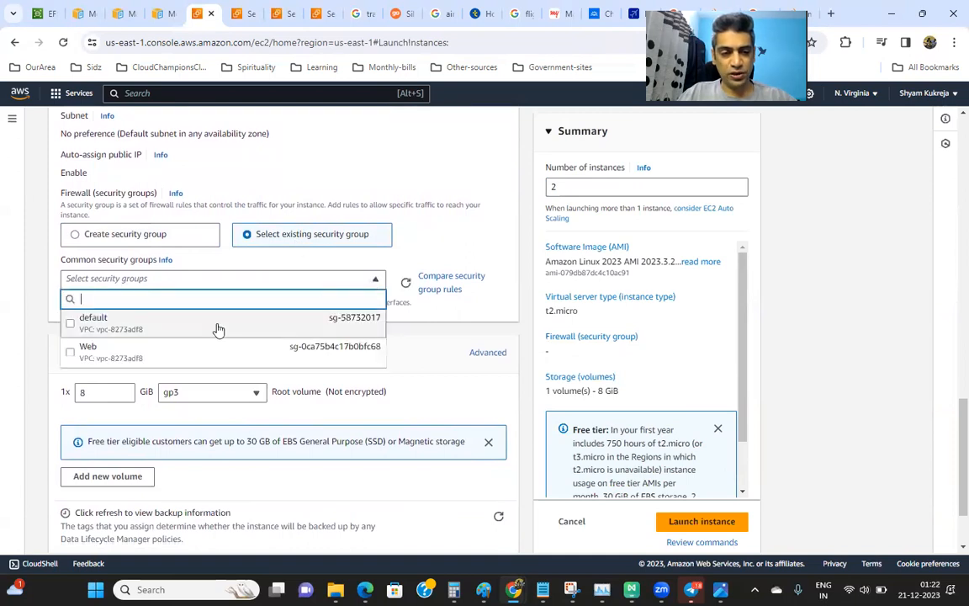
pyautogui.click(126, 355)
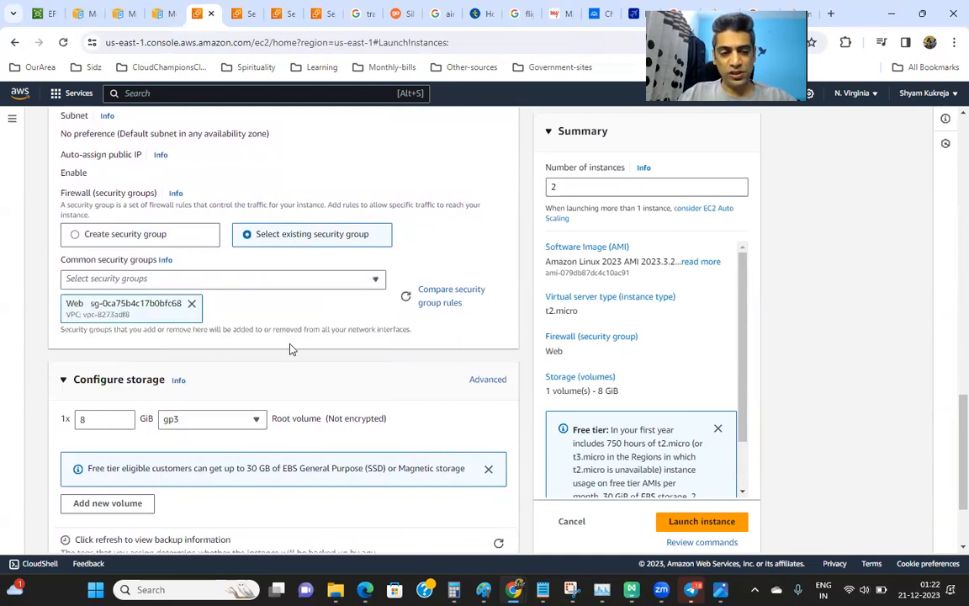
# Step: Expand the advanced details through to the user data field and launch the instances
pyautogui.scroll(-2, 290, 349)
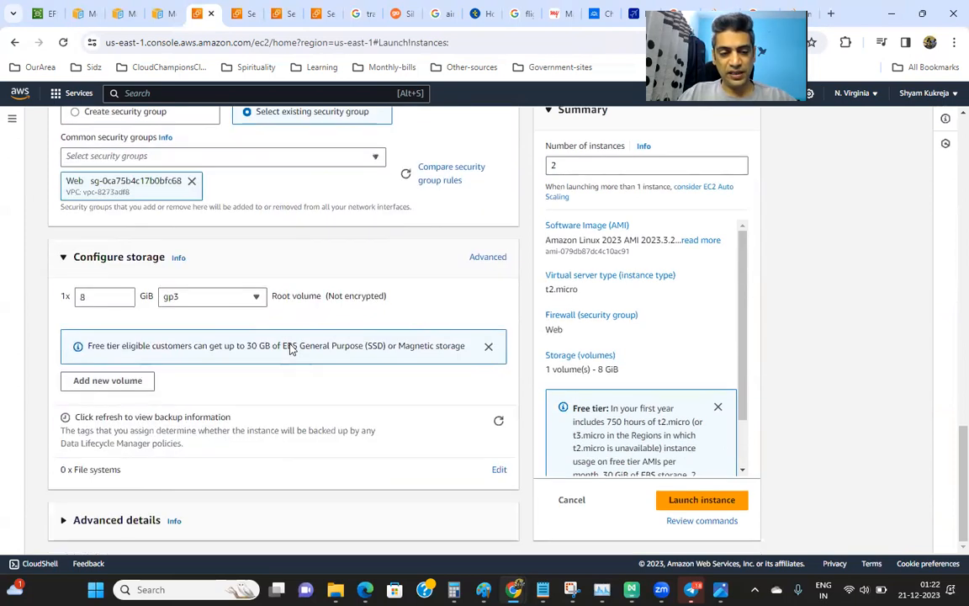
pyautogui.click(103, 520)
pyautogui.scroll(-3, 103, 526)
pyautogui.scroll(-6, 160, 404)
pyautogui.scroll(-10, 161, 402)
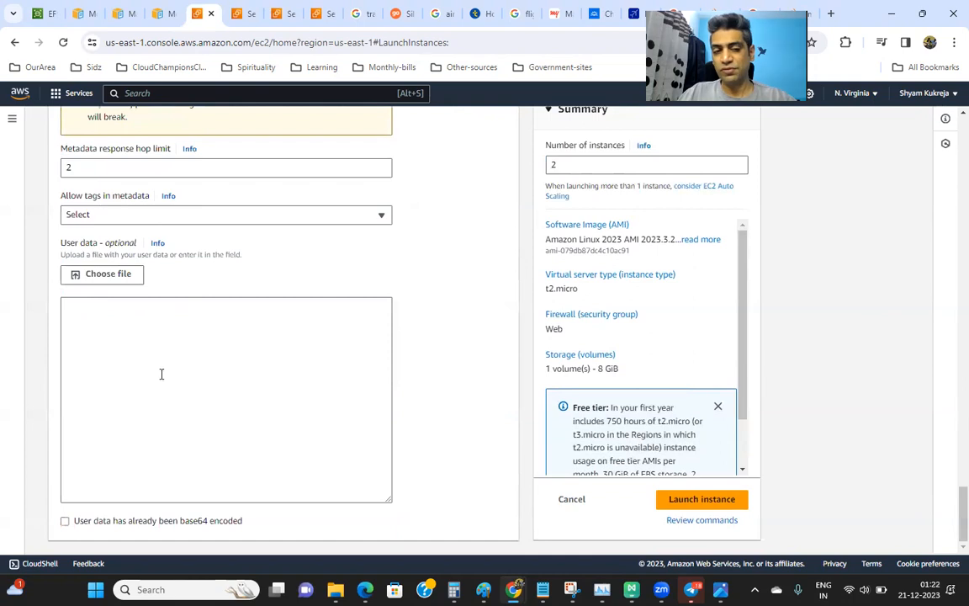
pyautogui.click(714, 502)
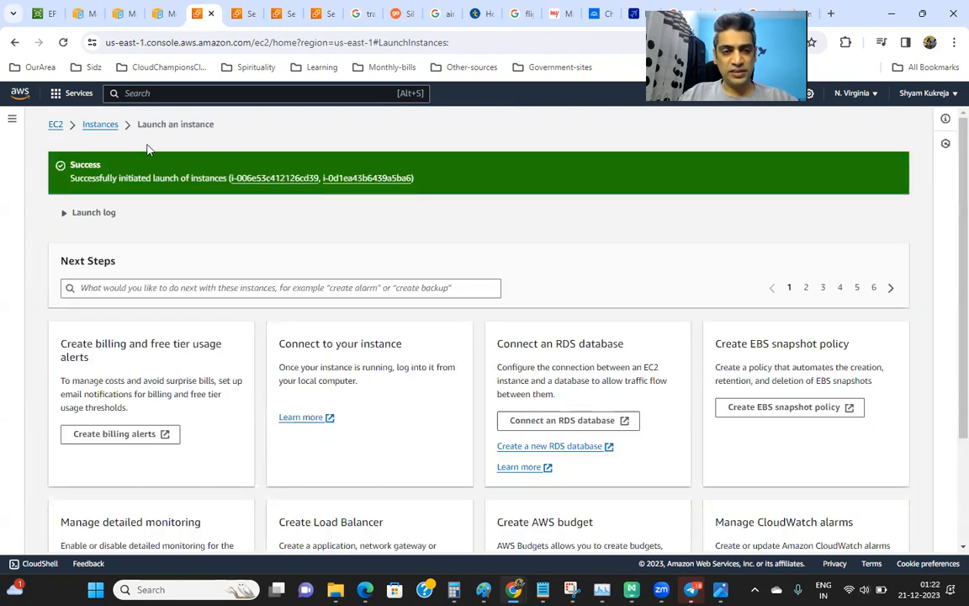
# Step: Refresh the instances list and rename the two new Ec2-test instances as Ec2-test-1 and Ec2-test-2
pyautogui.click(102, 126)
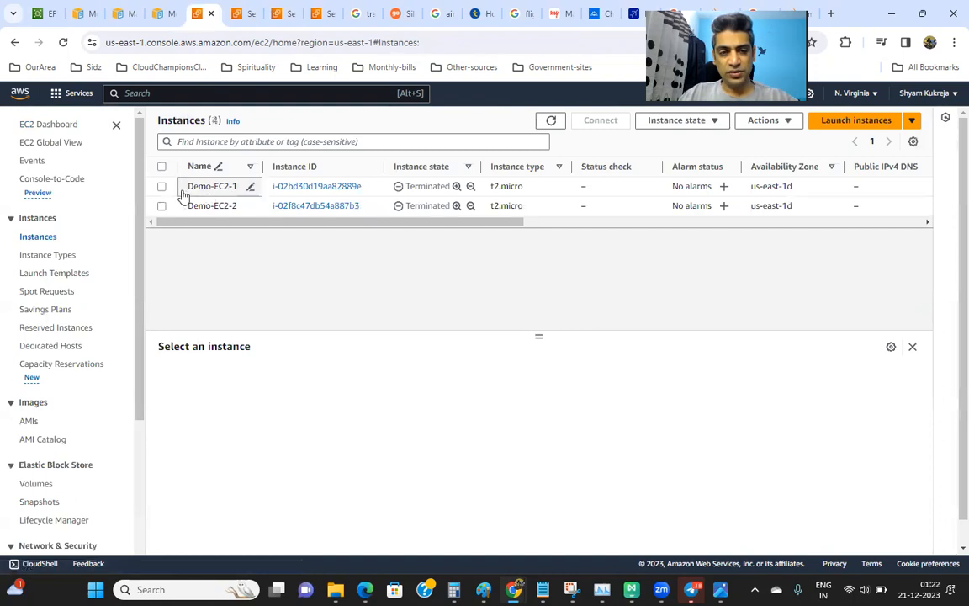
pyautogui.click(552, 122)
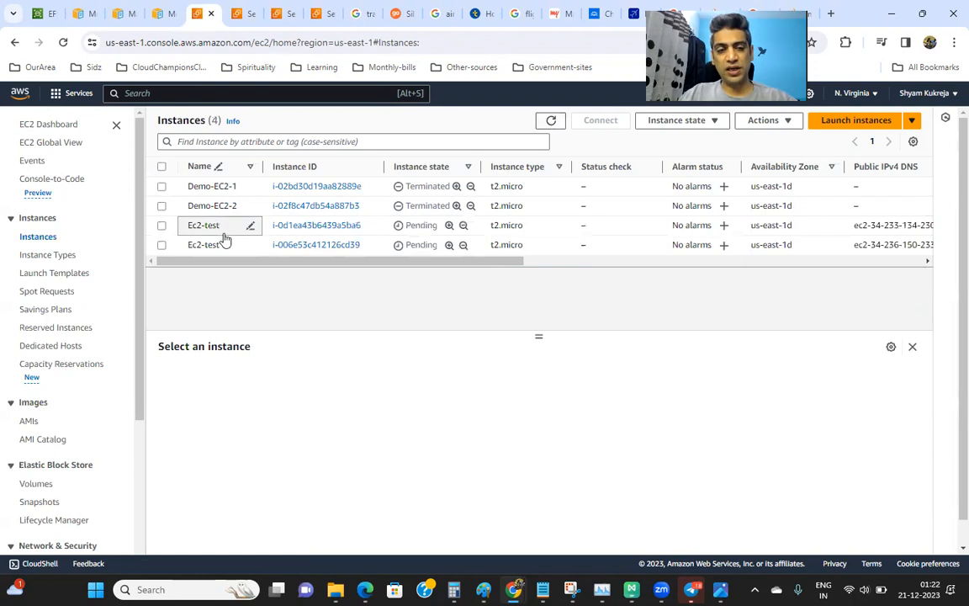
pyautogui.click(250, 225)
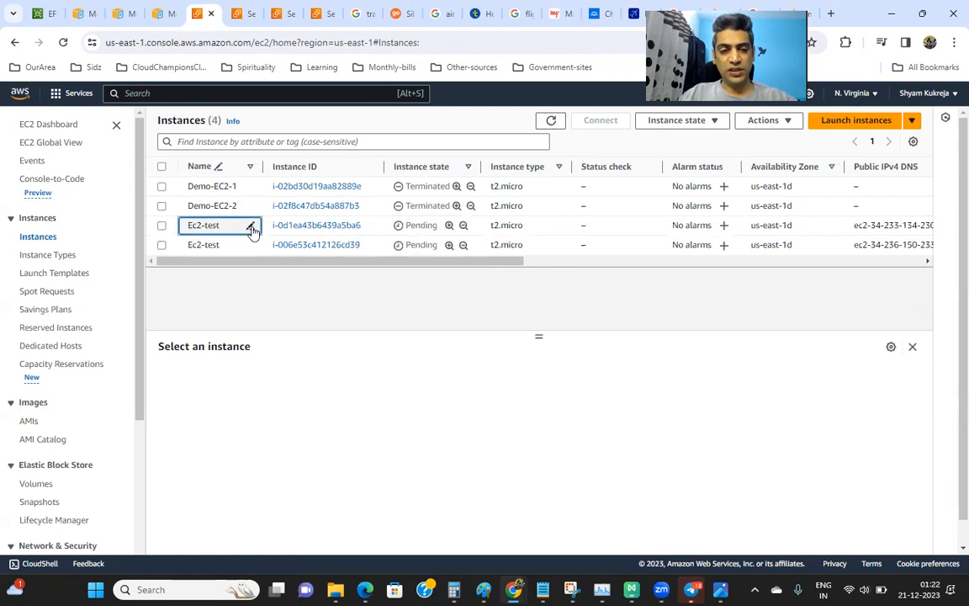
pyautogui.write('-1')
pyautogui.press('Return')
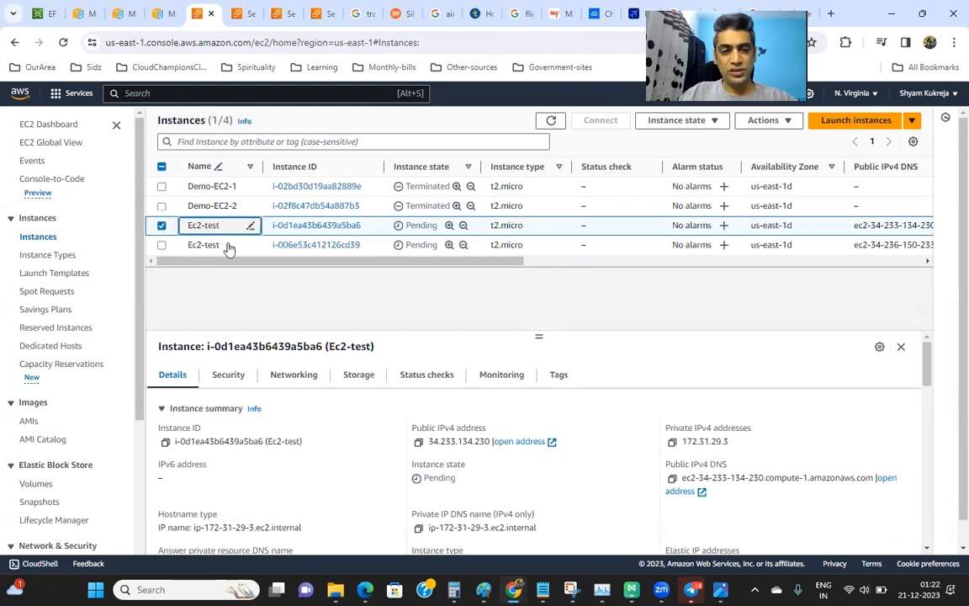
pyautogui.click(250, 248)
pyautogui.write('-2')
pyautogui.press('Return')
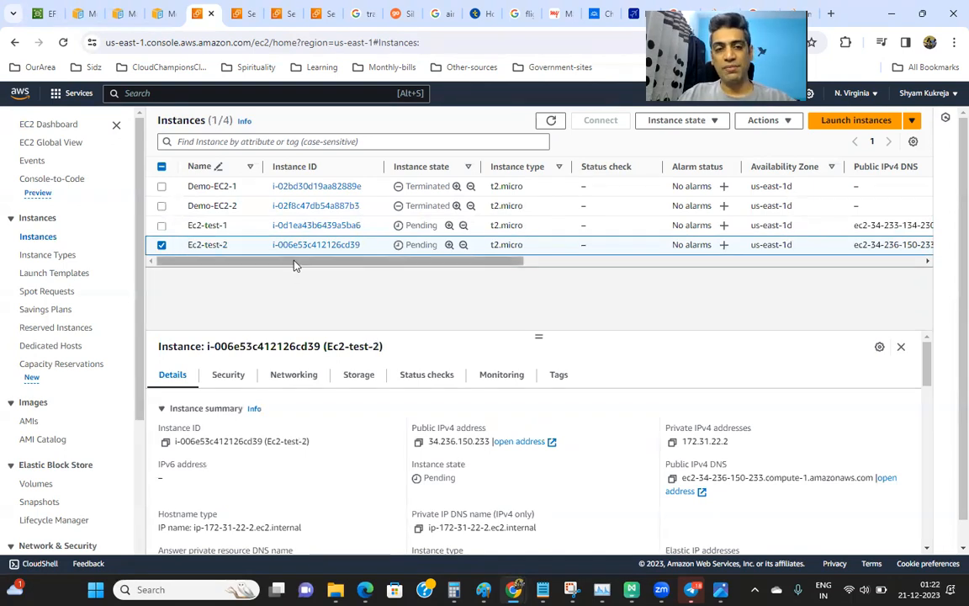
pyautogui.click(260, 142)
pyautogui.write('ec')
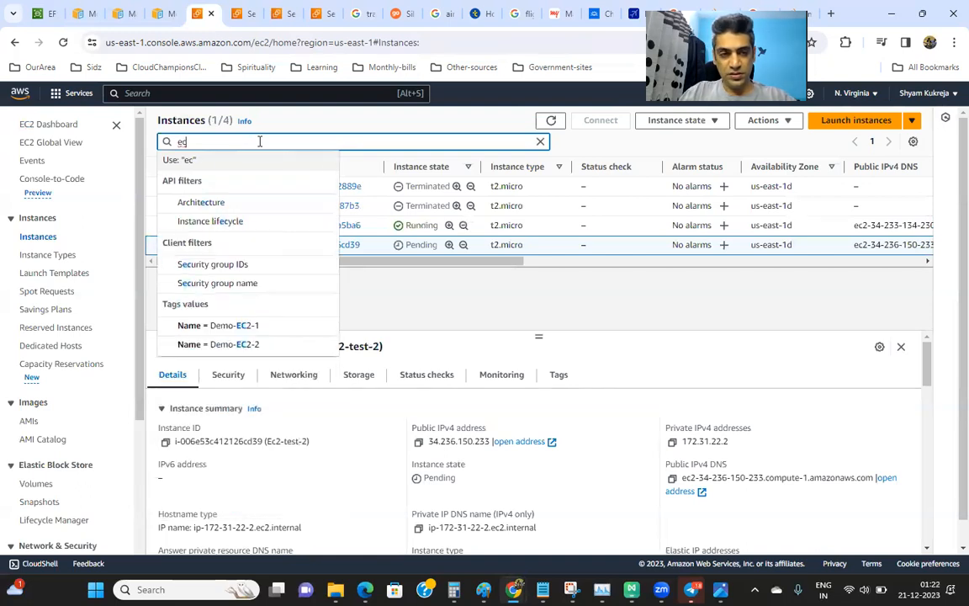
pyautogui.write('2')
pyautogui.press('Return')
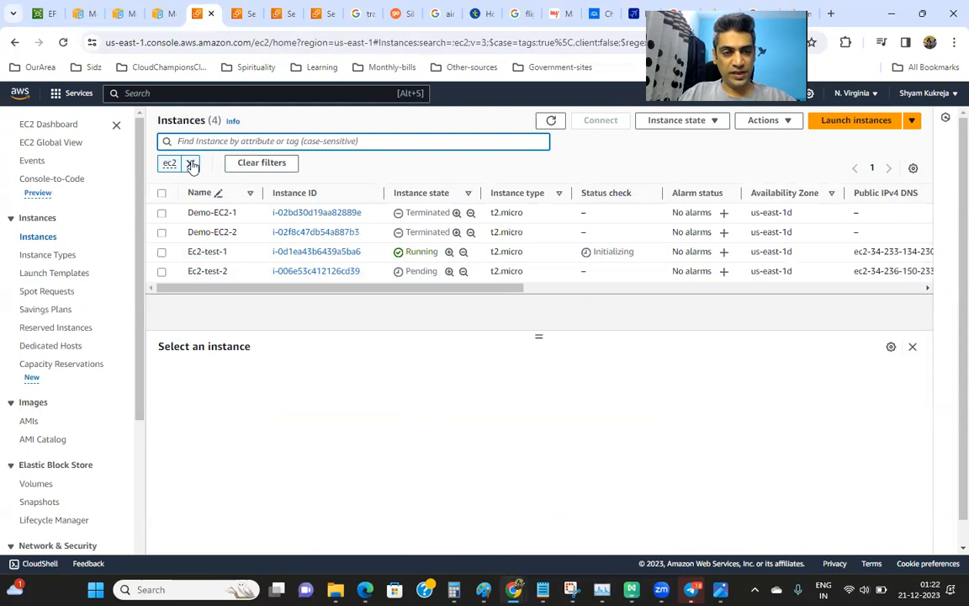
pyautogui.click(192, 165)
# Step: Filter the instances list by test and select Ec2-test-1
pyautogui.write('test')
pyautogui.press('Return')
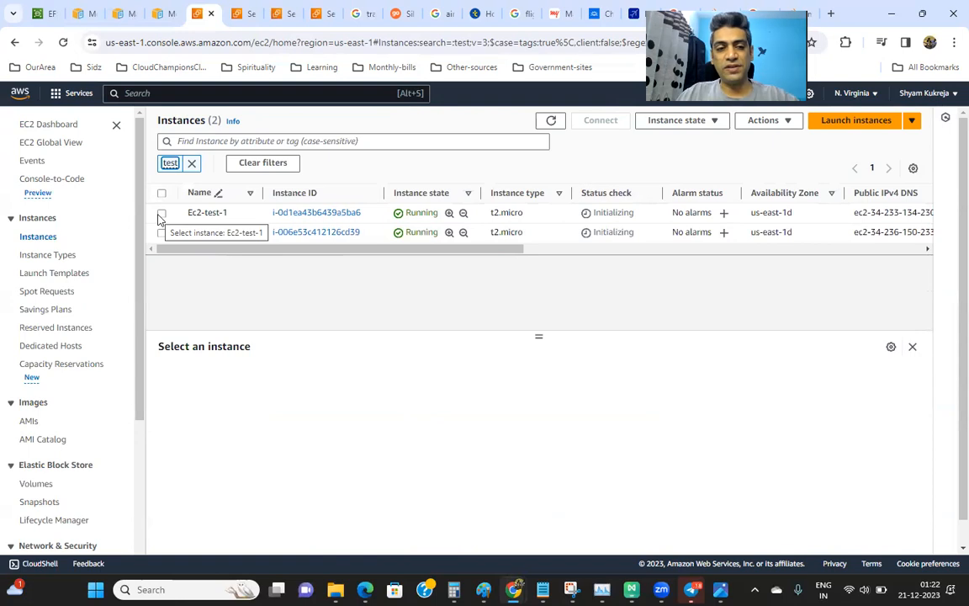
pyautogui.click(161, 214)
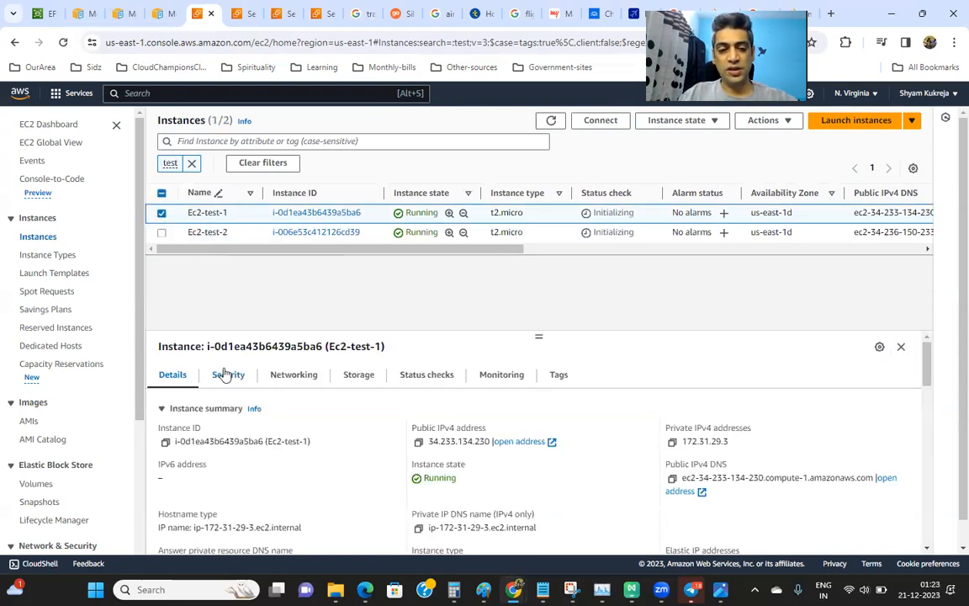
# Step: Add an SSH inbound rule to the Web security group, choose its source type, and save the rules
pyautogui.click(241, 16)
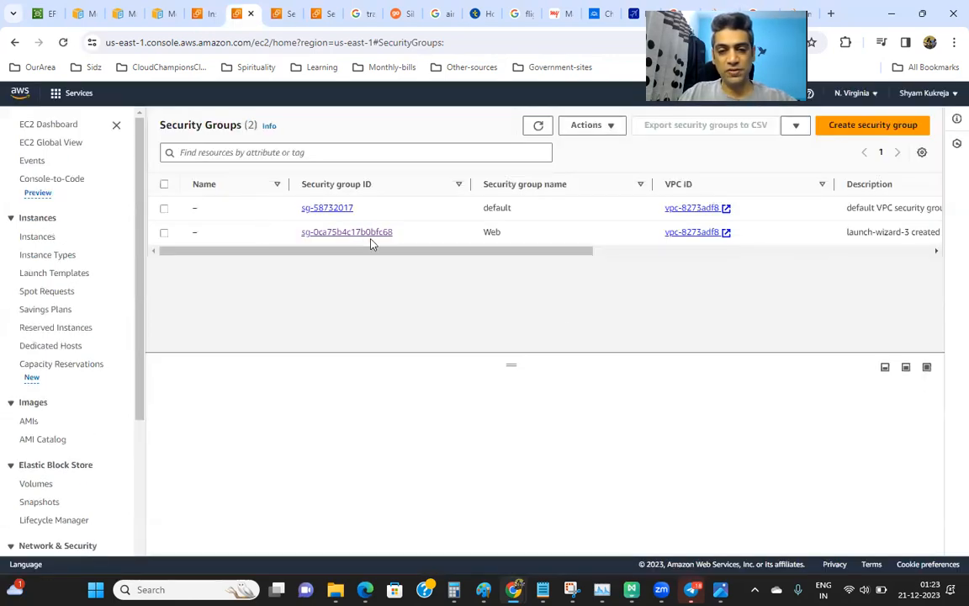
pyautogui.click(327, 236)
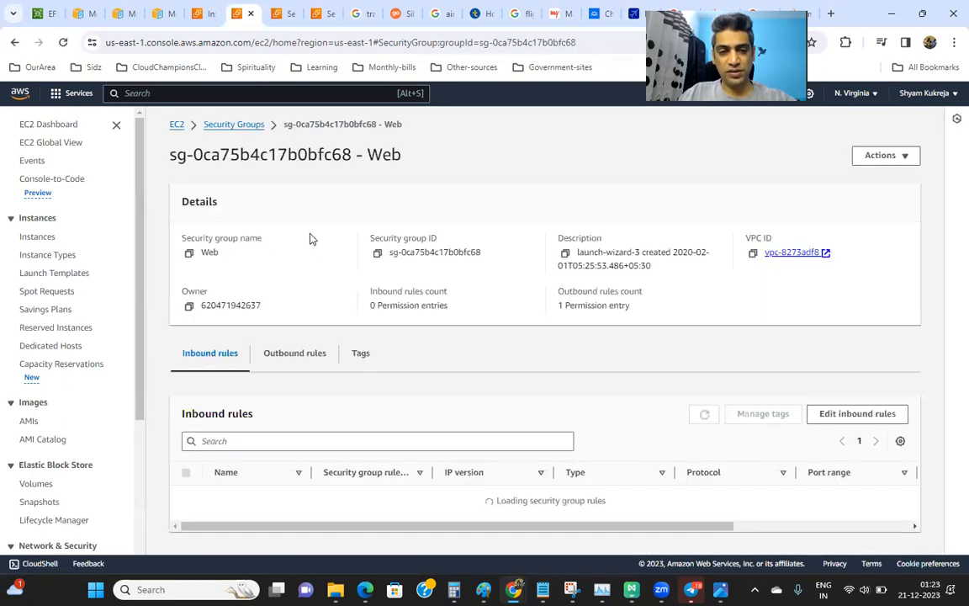
pyautogui.click(828, 416)
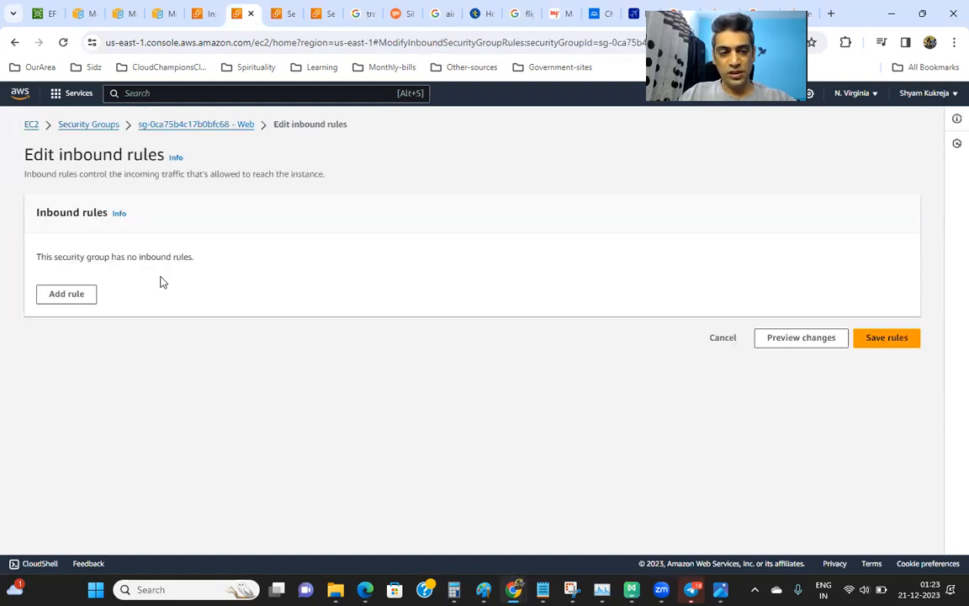
pyautogui.click(71, 295)
pyautogui.click(304, 299)
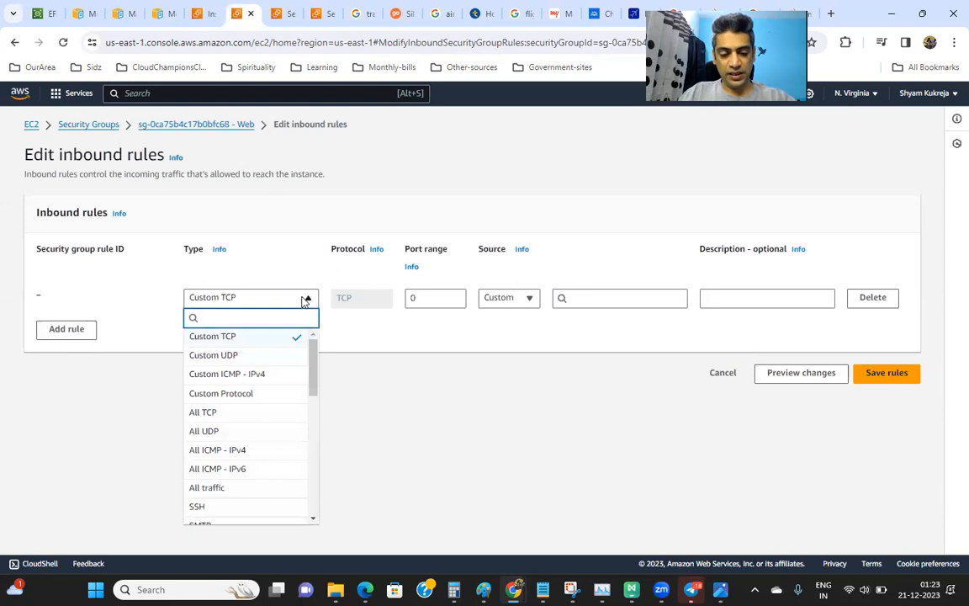
pyautogui.write('ssh')
pyautogui.click(283, 340)
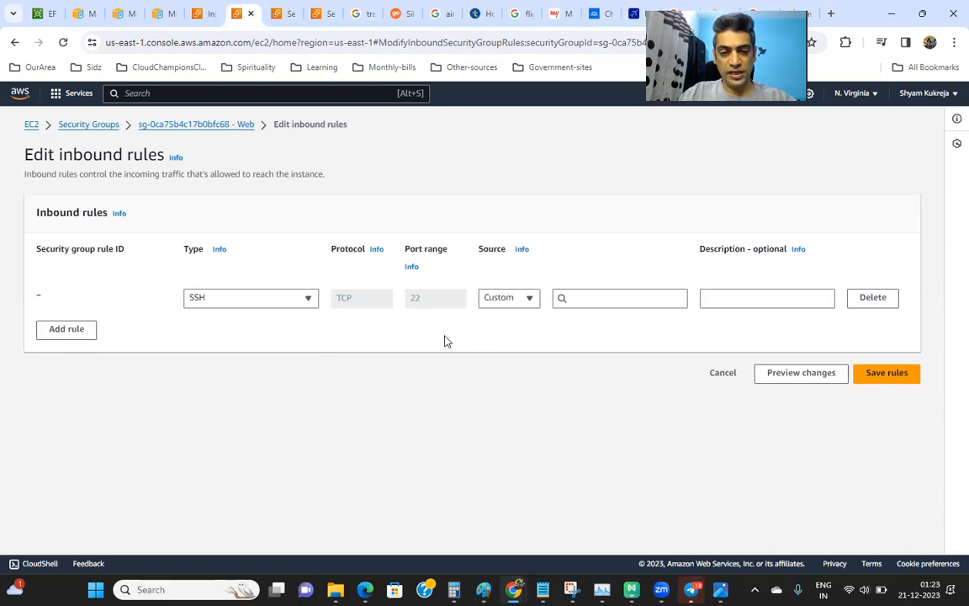
pyautogui.click(523, 303)
pyautogui.click(516, 378)
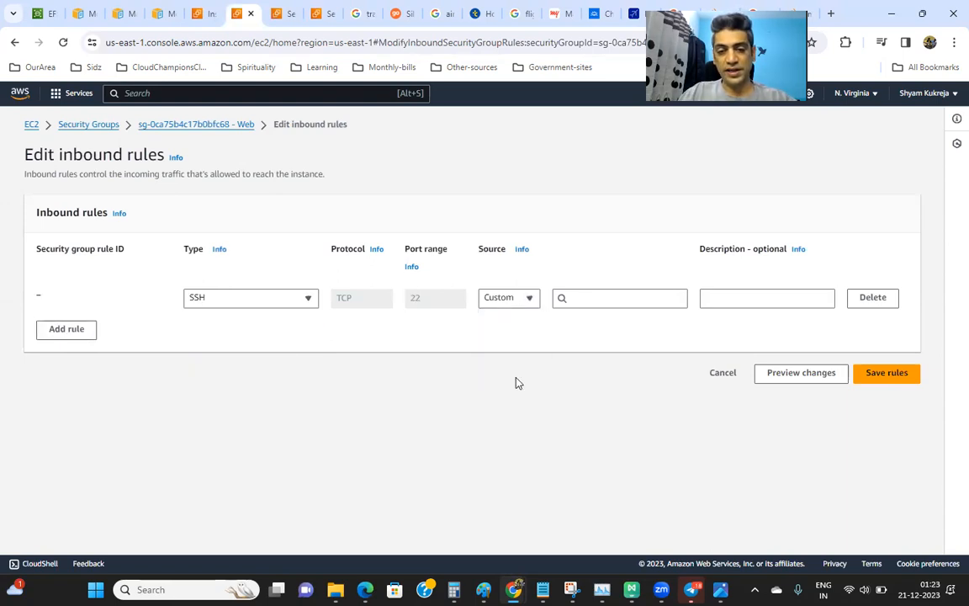
pyautogui.click(884, 400)
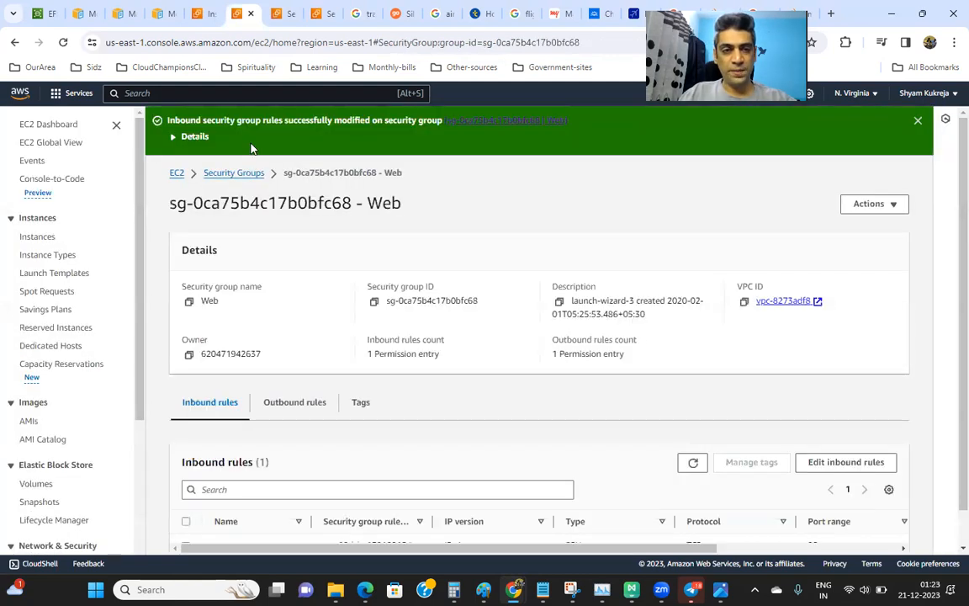
# Step: Copy the public IPv4 address of Ec2-test-1 and enter it, 34.233.134.230, as the host name in a new PuTTY session
pyautogui.click(199, 14)
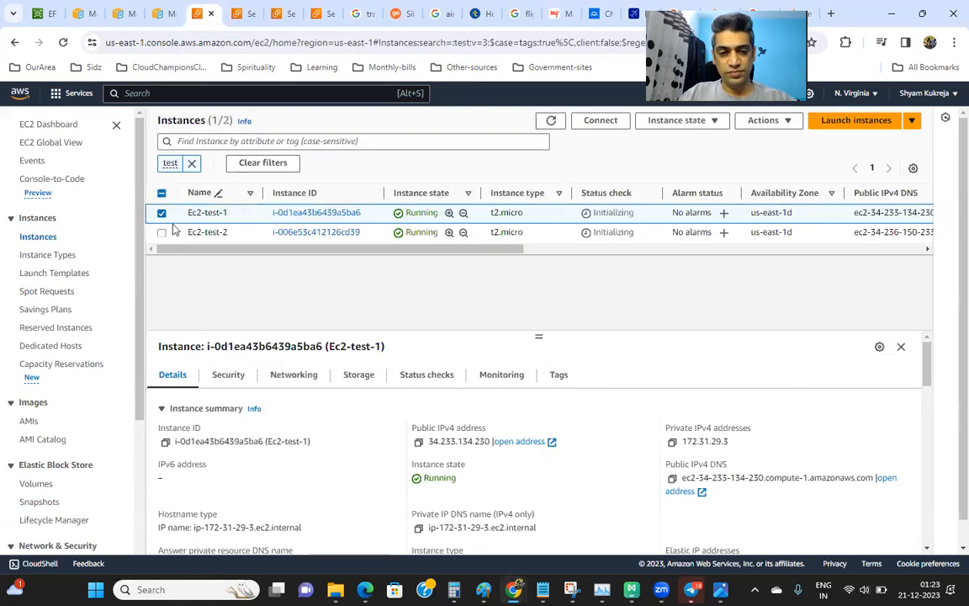
pyautogui.click(418, 441)
pyautogui.moveTo(720, 589)
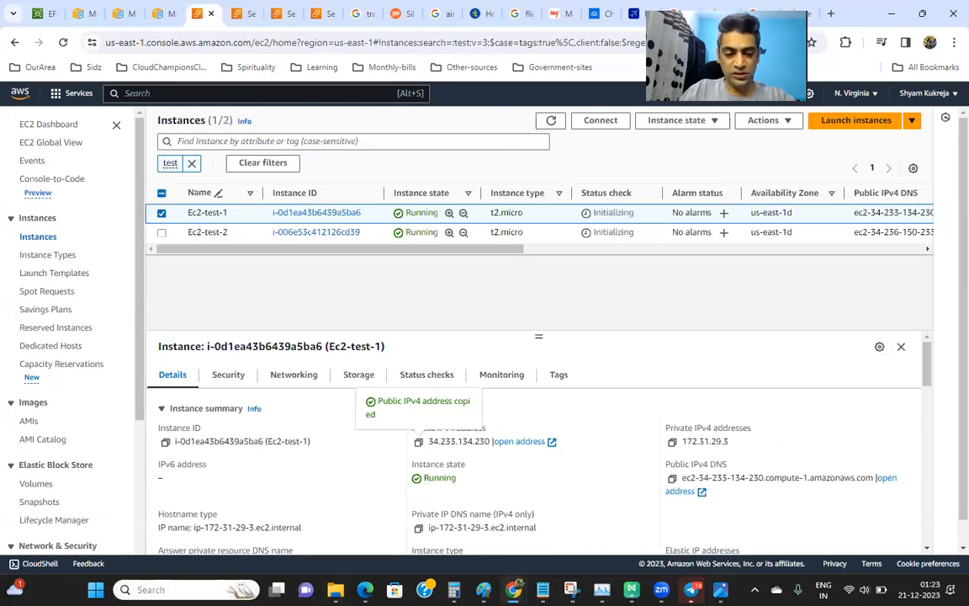
pyautogui.press('super+s')
pyautogui.write('putt')
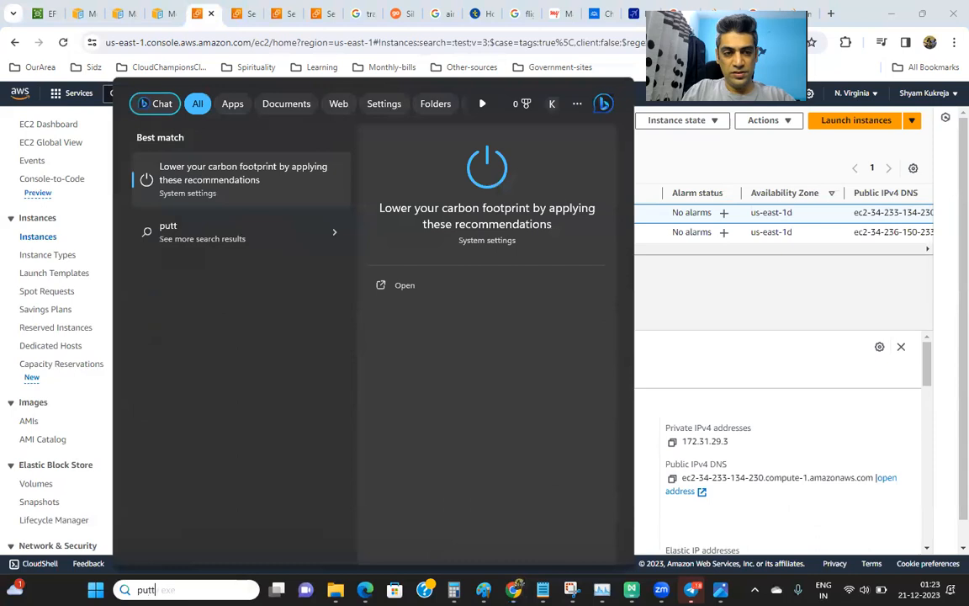
pyautogui.press('Return')
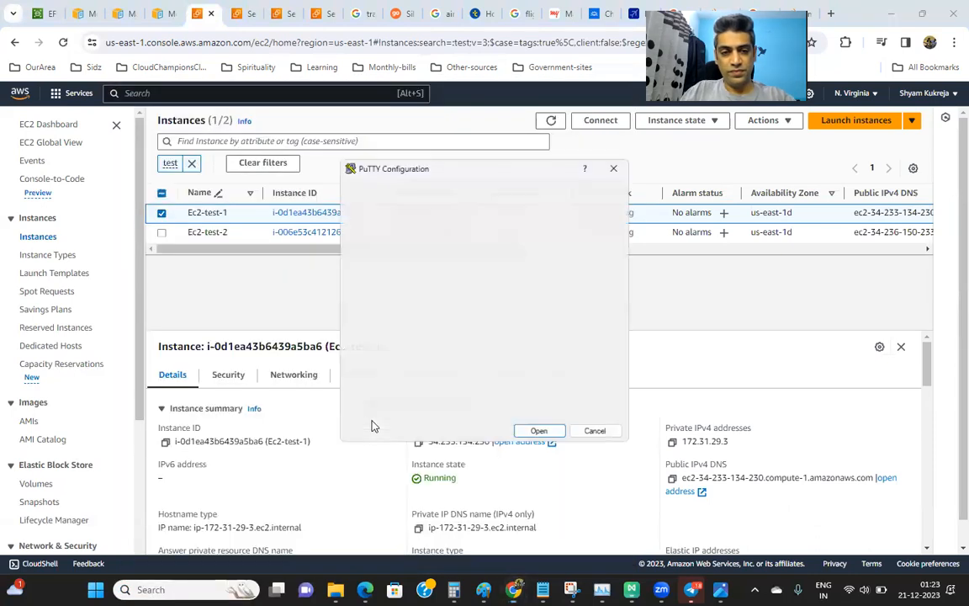
pyautogui.hotkey('ctrl', 'v')
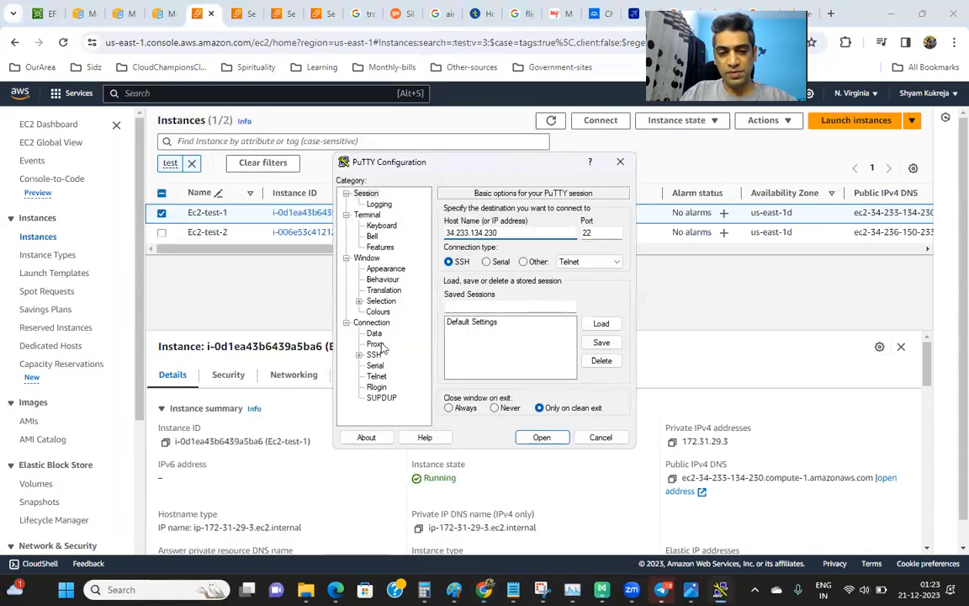
# Step: Set the .ppk file in the pem keys folder as the SSH private key, open the connection to Ec2-test-1, and accept its host key
pyautogui.click(358, 354)
pyautogui.click(371, 365)
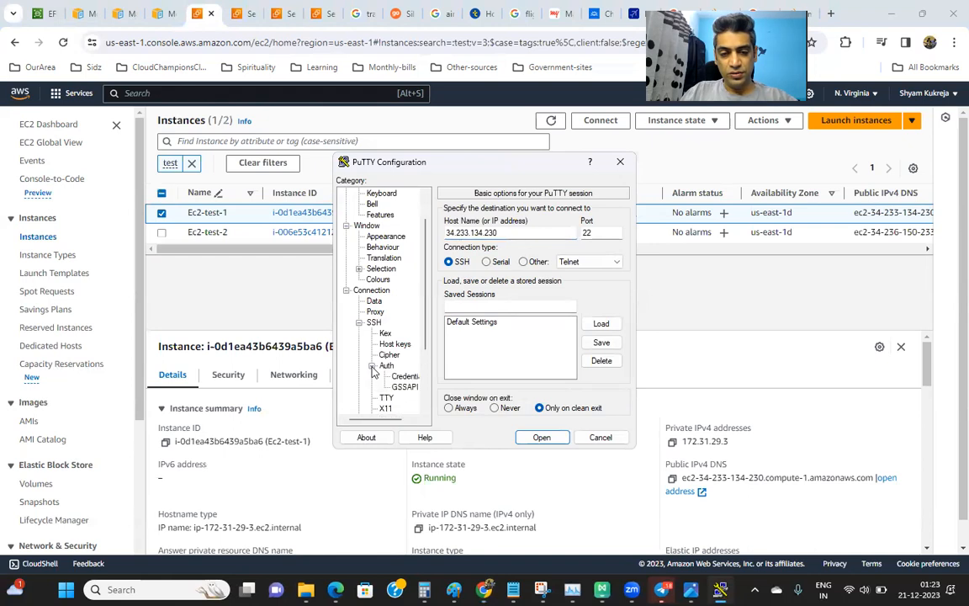
pyautogui.click(407, 376)
pyautogui.click(597, 234)
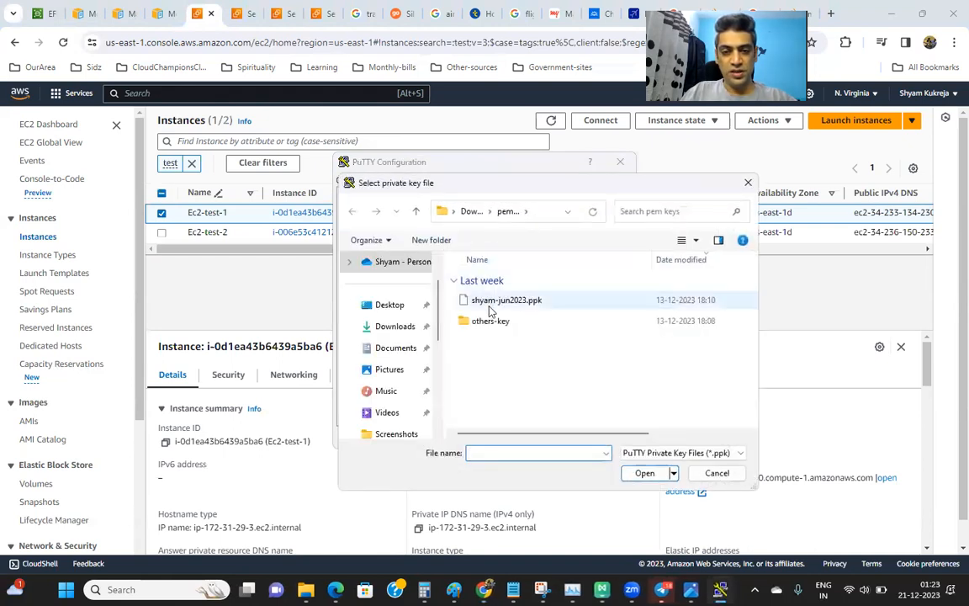
pyautogui.doubleClick(492, 303)
pyautogui.click(542, 436)
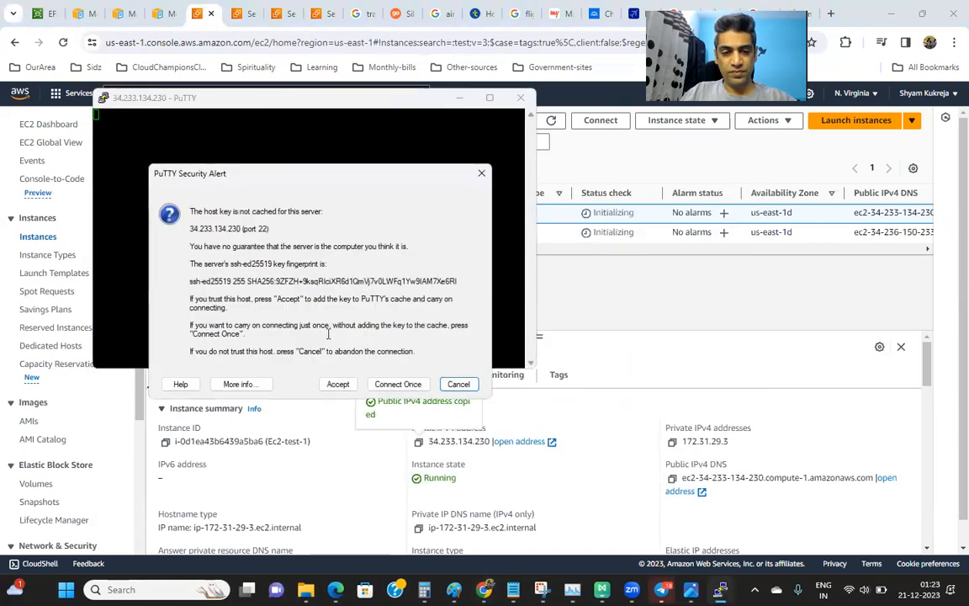
pyautogui.click(338, 384)
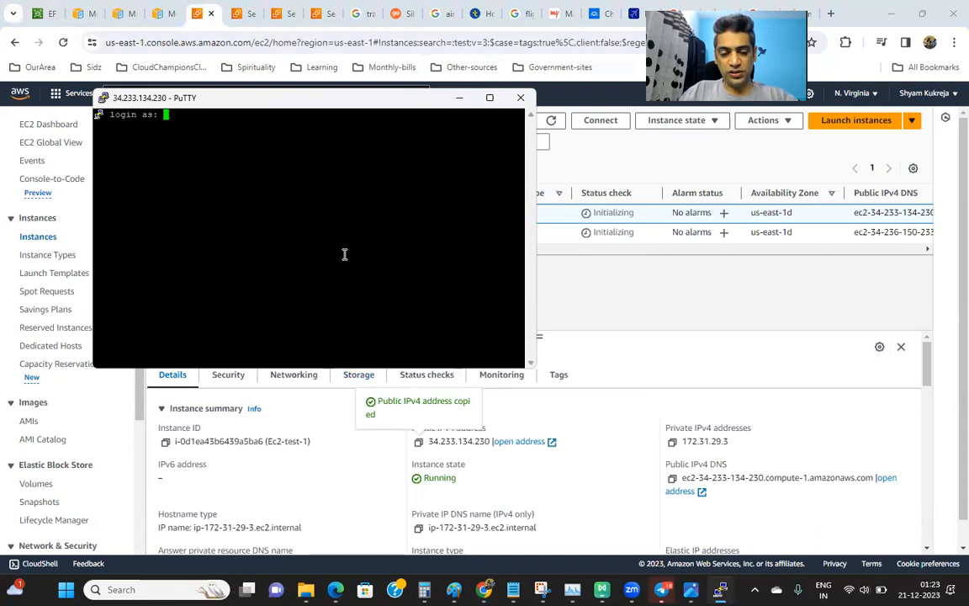
# Step: Log in to Ec2-test-1 as ec2-user and switch to root with sudo su -
pyautogui.write('ec2-user')
pyautogui.press('Return')
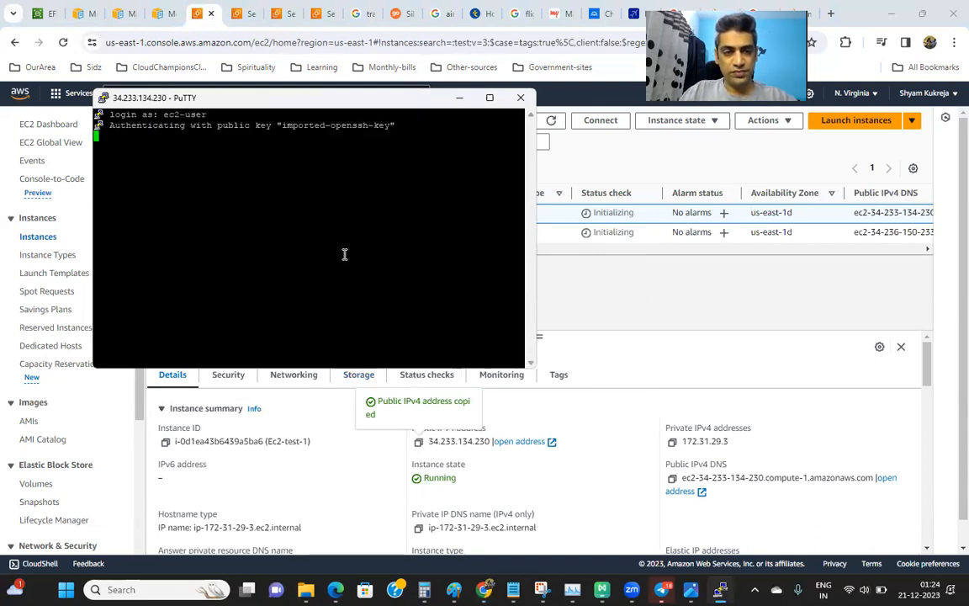
pyautogui.write('su')
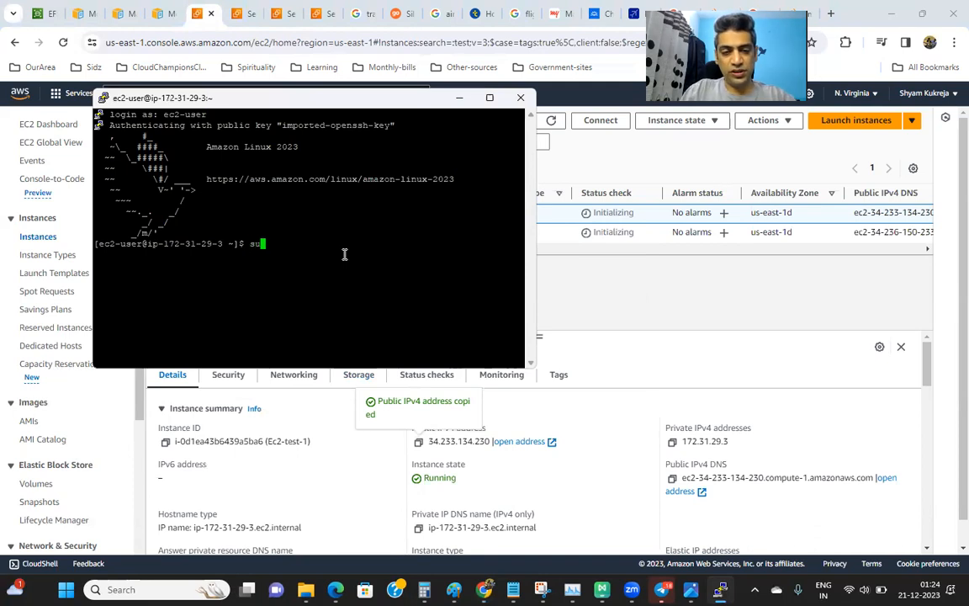
pyautogui.write('do su -')
pyautogui.press('Return')
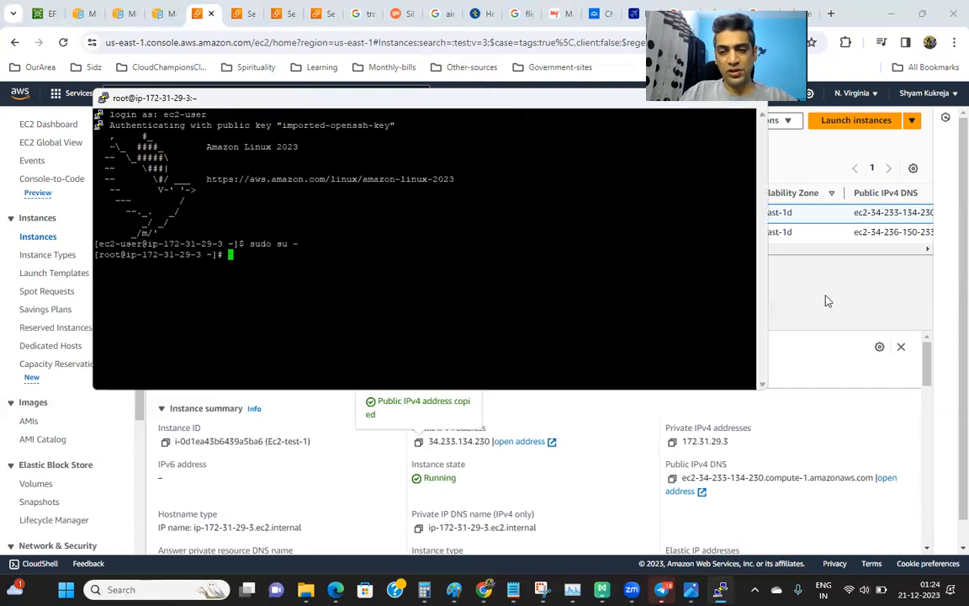
# Step: Select only Ec2-test-2, copy its public IPv4 address, and enter it, 34.236.150.233, as the host name in another PuTTY session
pyautogui.click(824, 301)
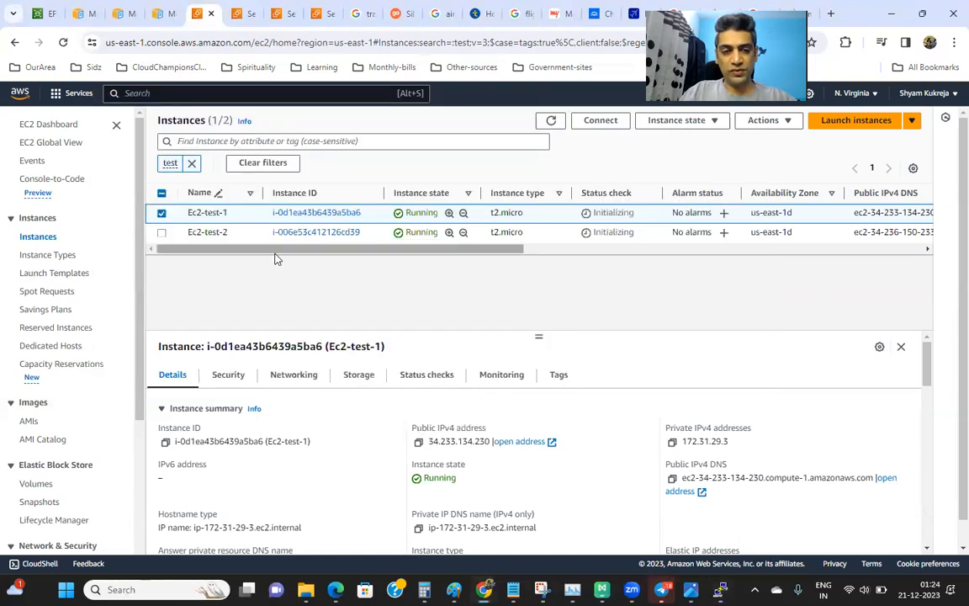
pyautogui.click(162, 213)
pyautogui.click(162, 232)
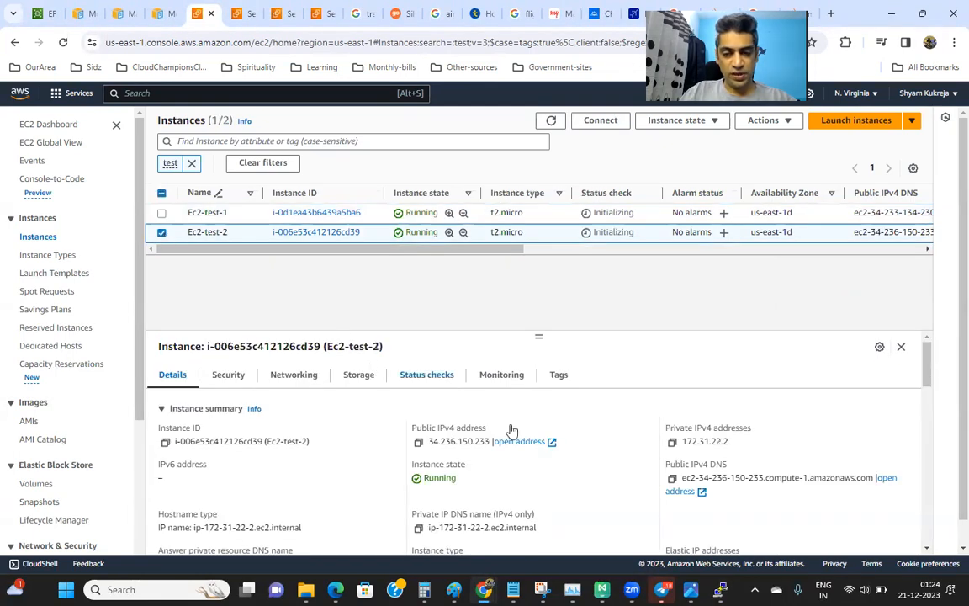
pyautogui.click(418, 445)
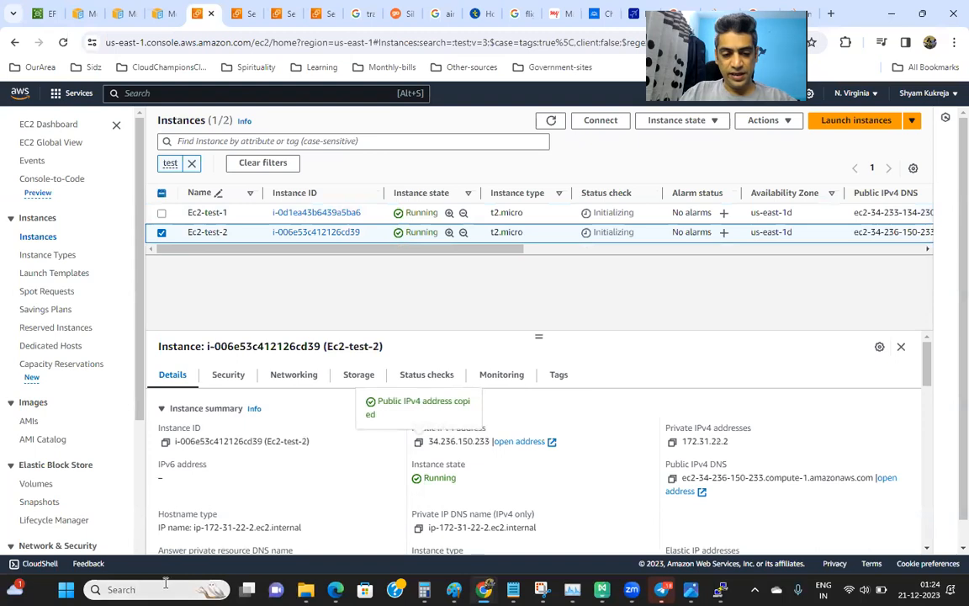
pyautogui.click(114, 589)
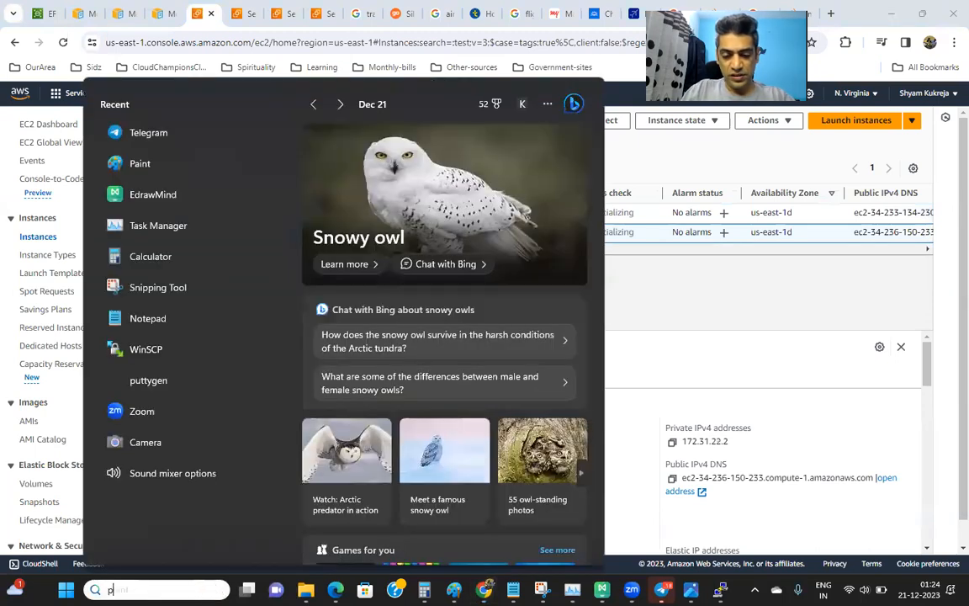
pyautogui.write('putt')
pyautogui.press('Return')
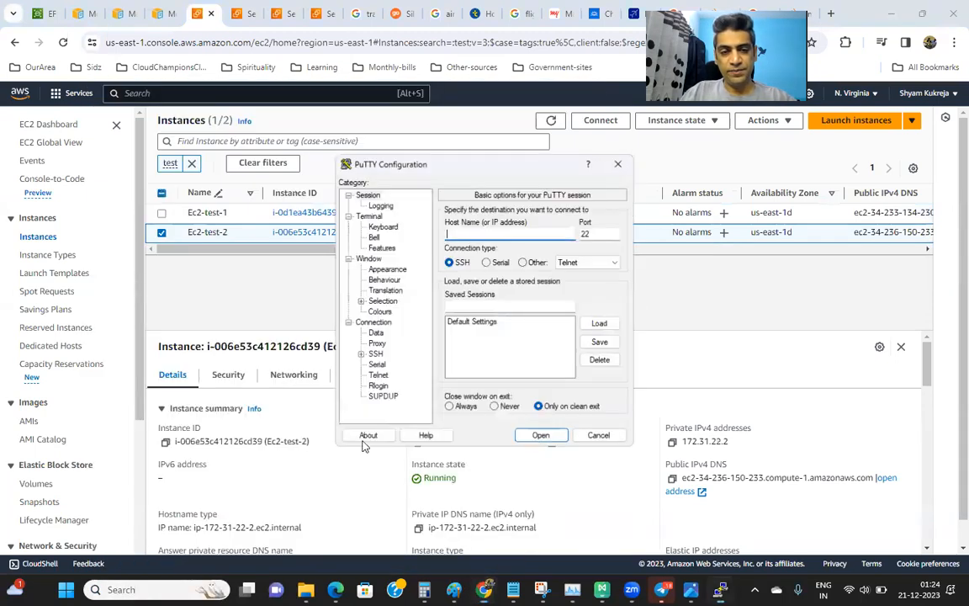
pyautogui.hotkey('ctrl', 'v')
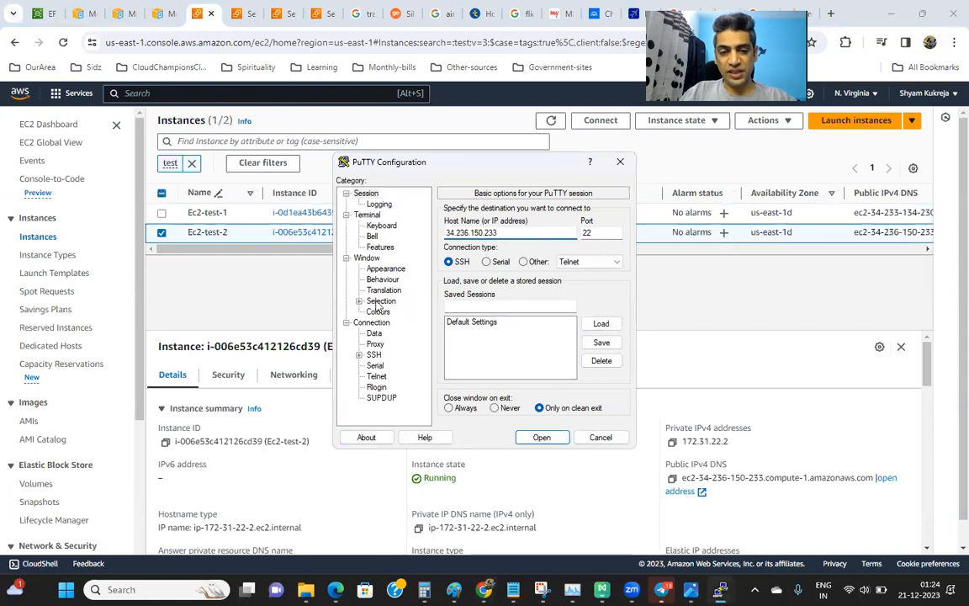
# Step: Load the same .ppk private key for SSH authentication, open the session to Ec2-test-2, and accept its host key
pyautogui.click(360, 355)
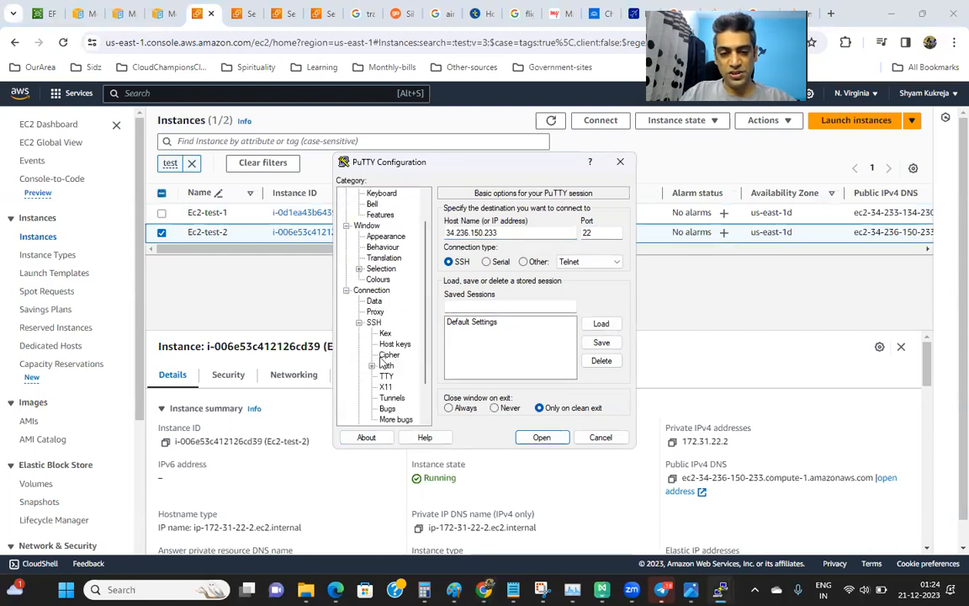
pyautogui.click(371, 366)
pyautogui.click(408, 376)
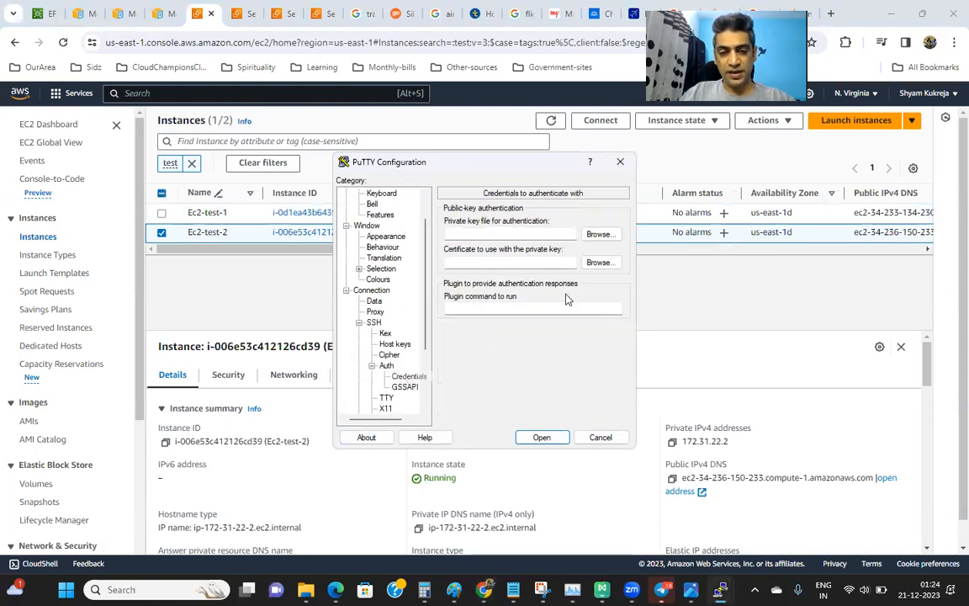
pyautogui.click(604, 236)
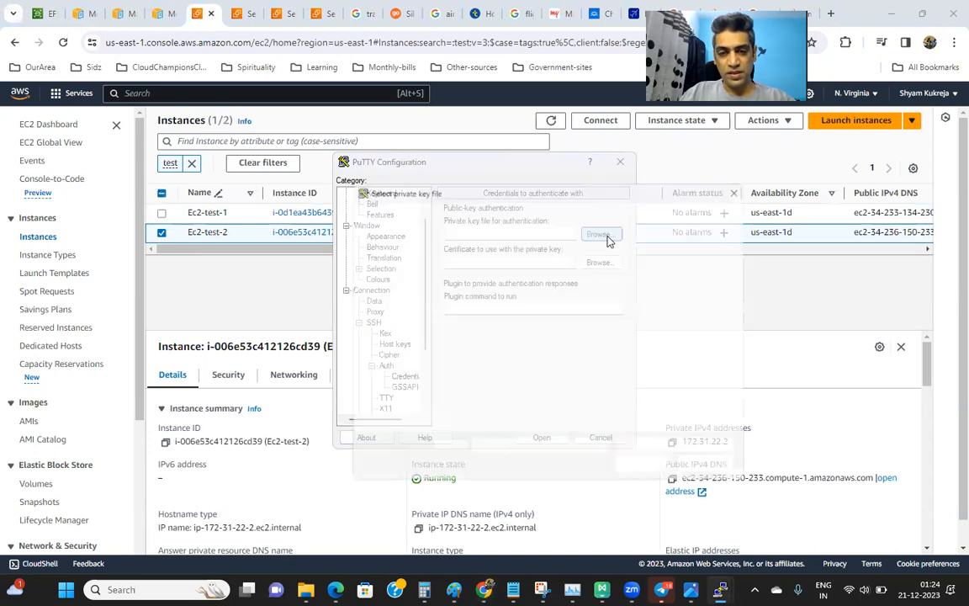
pyautogui.doubleClick(443, 280)
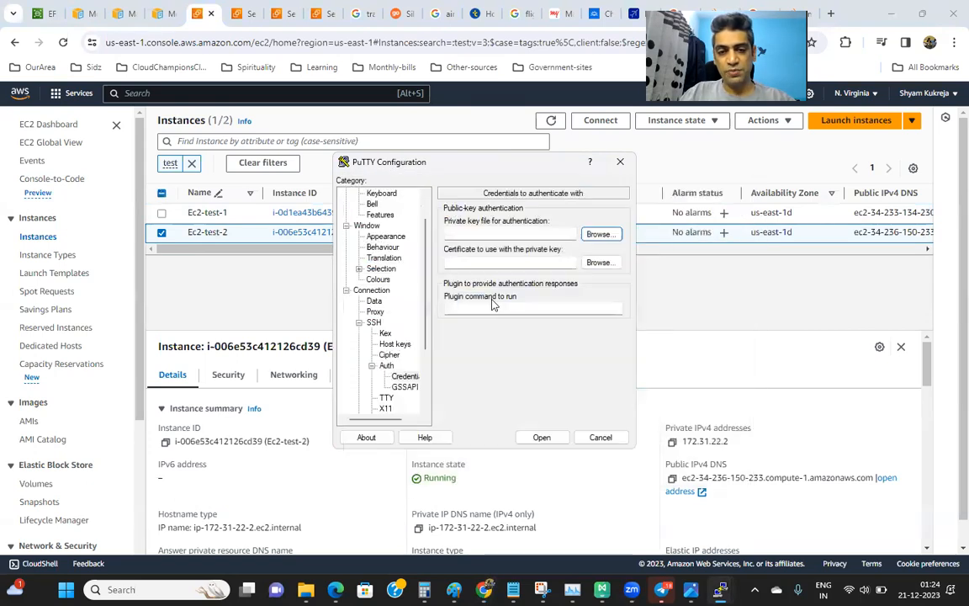
pyautogui.click(544, 438)
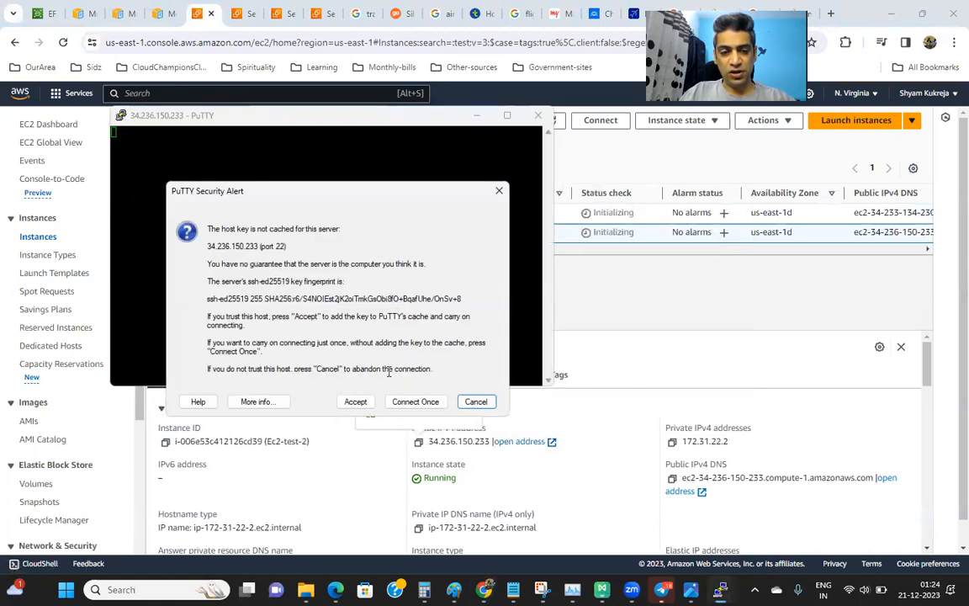
pyautogui.click(354, 402)
# Step: Log in to Ec2-test-2 as ec2-user and switch to root with sudo su -
pyautogui.write('ec2-user')
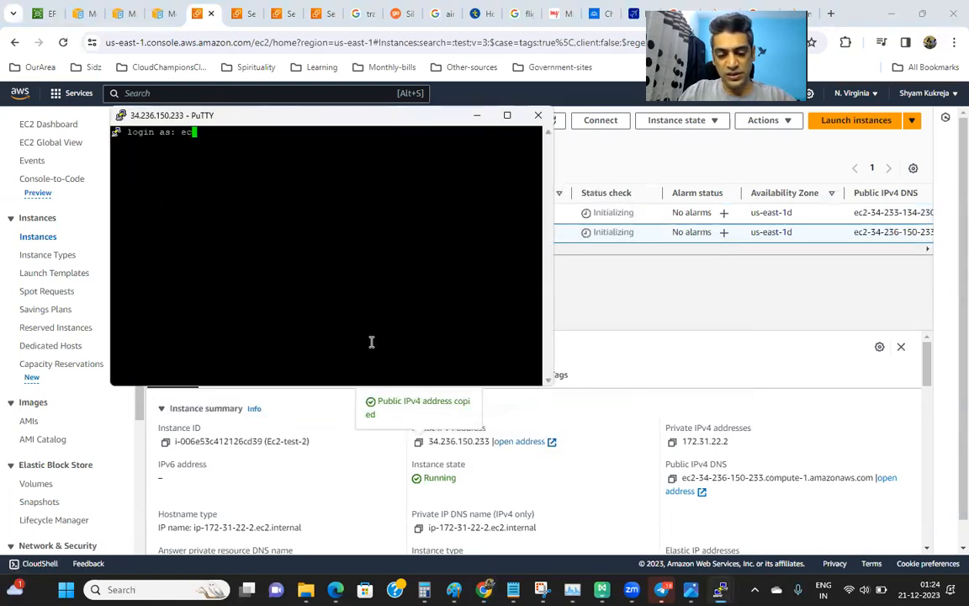
pyautogui.press('Return')
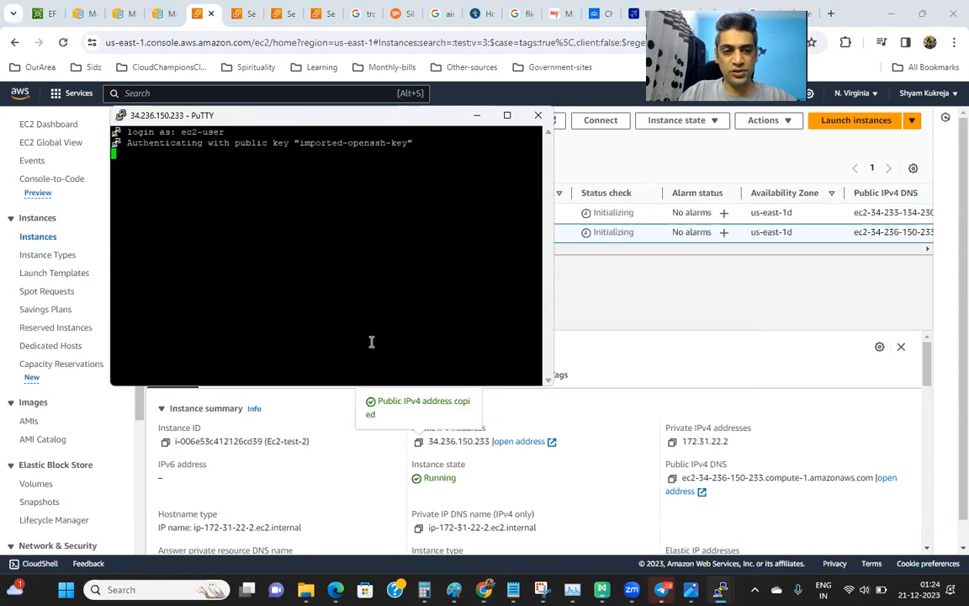
pyautogui.write('sudo su -')
pyautogui.press('Return')
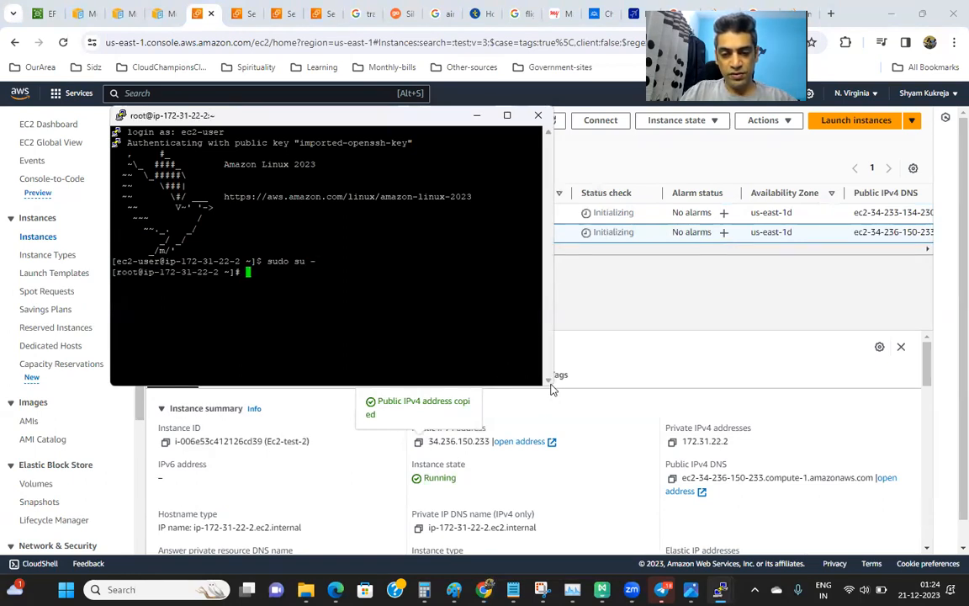
# Step: Enlarge the Ec2-test-2 terminal window and reposition both instances' terminal windows so they overlap with both prompts identifiable
pyautogui.moveTo(551, 387); pyautogui.dragTo(652, 408)
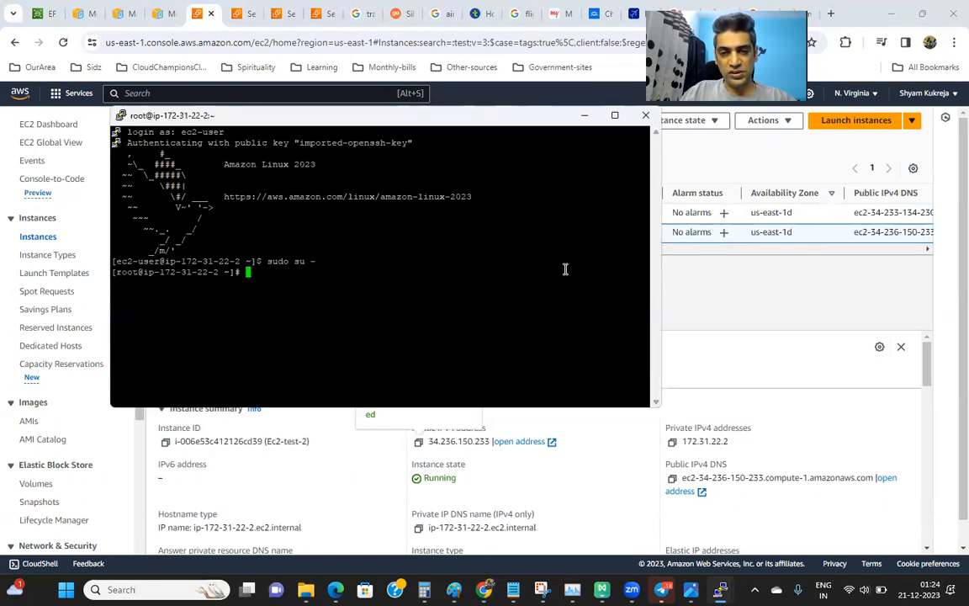
pyautogui.moveTo(494, 116); pyautogui.dragTo(898, 102)
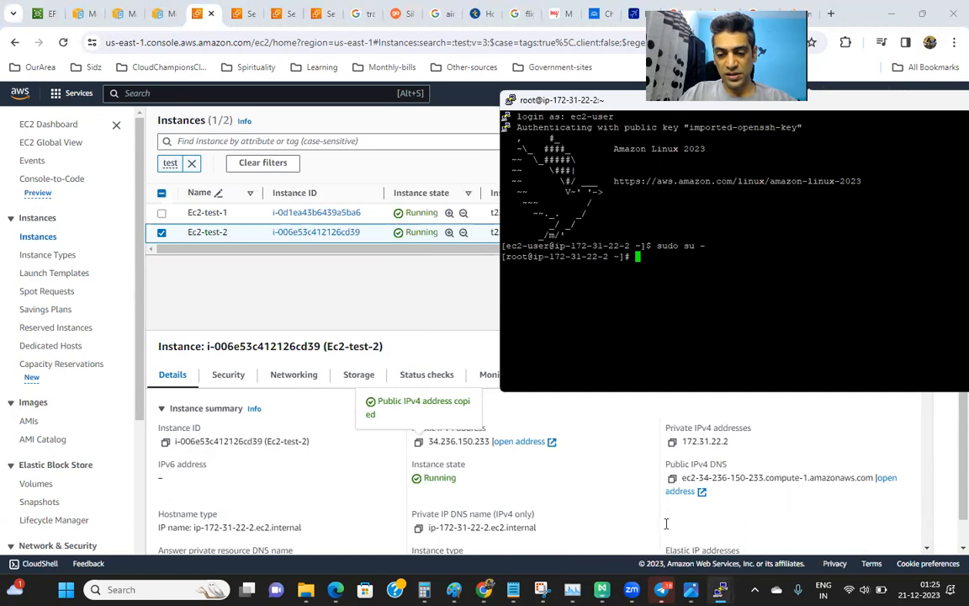
pyautogui.moveTo(661, 589)
pyautogui.click(605, 475)
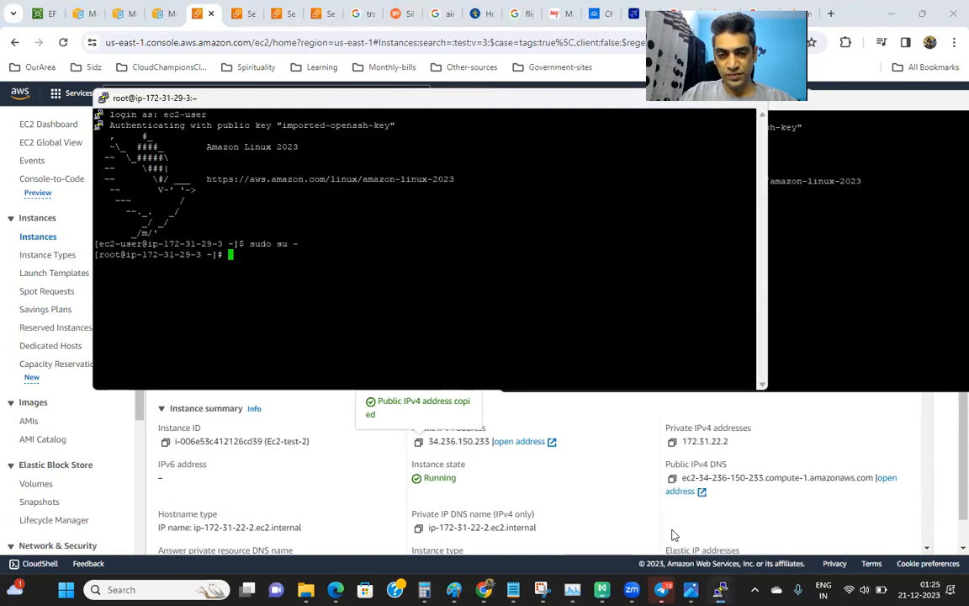
pyautogui.moveTo(318, 100); pyautogui.dragTo(601, 218)
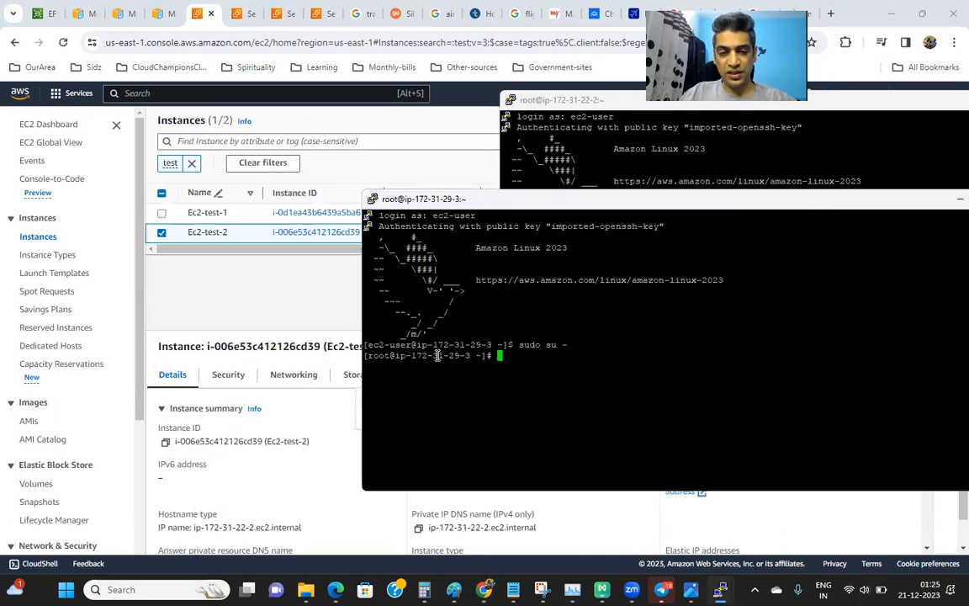
# Step: Return to the instances list and select only Ec2-test-1 to check its private IPv4 address
pyautogui.click(315, 295)
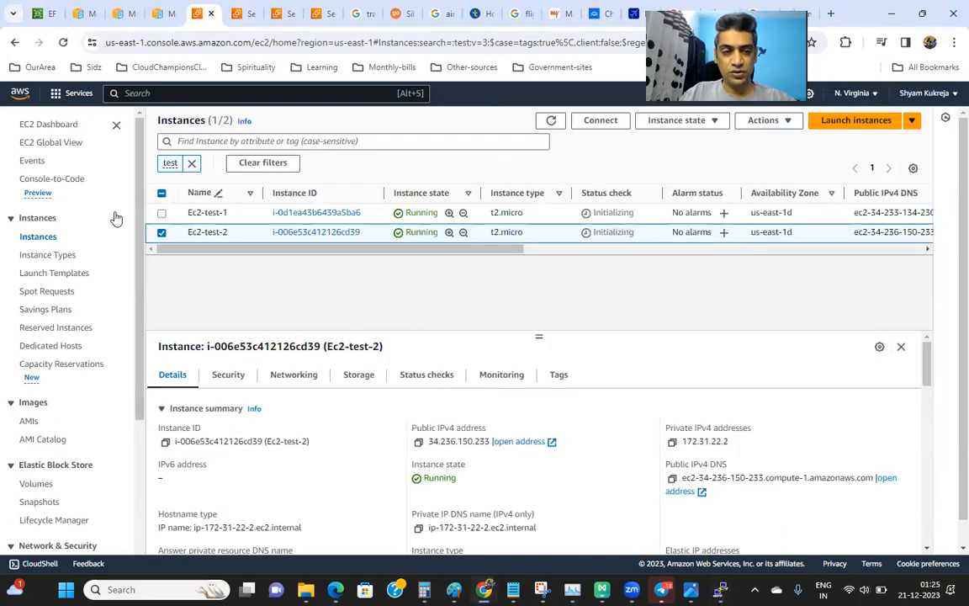
pyautogui.click(161, 232)
pyautogui.click(161, 213)
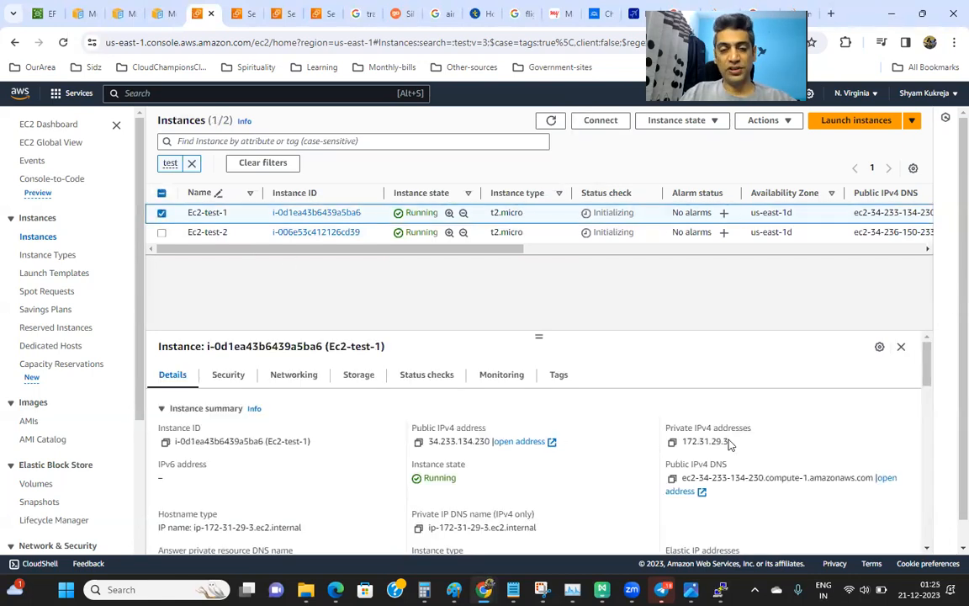
# Step: Switch to the Elastic File System's network details and refresh the mount targets to check their states
pyautogui.click(47, 16)
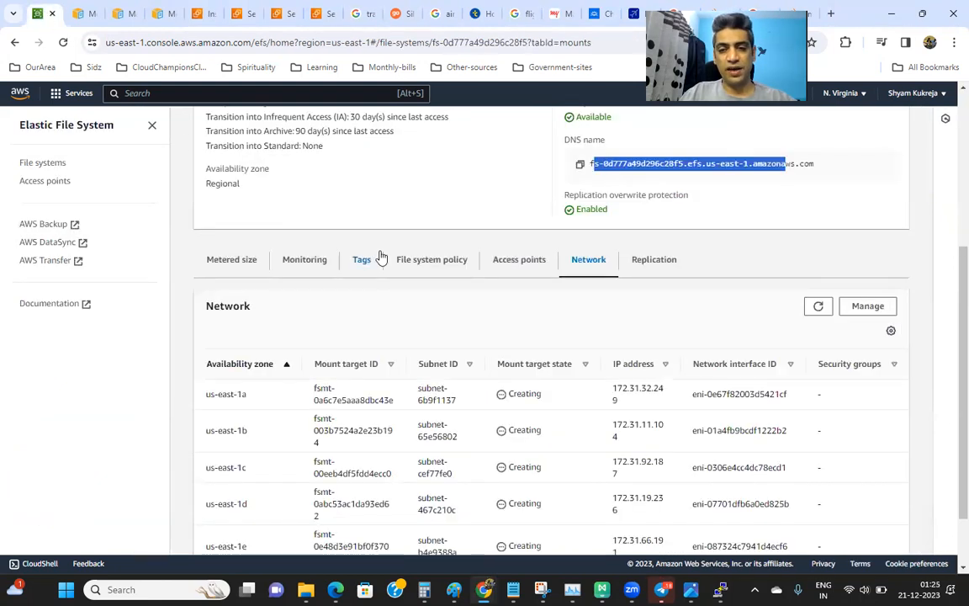
pyautogui.click(818, 306)
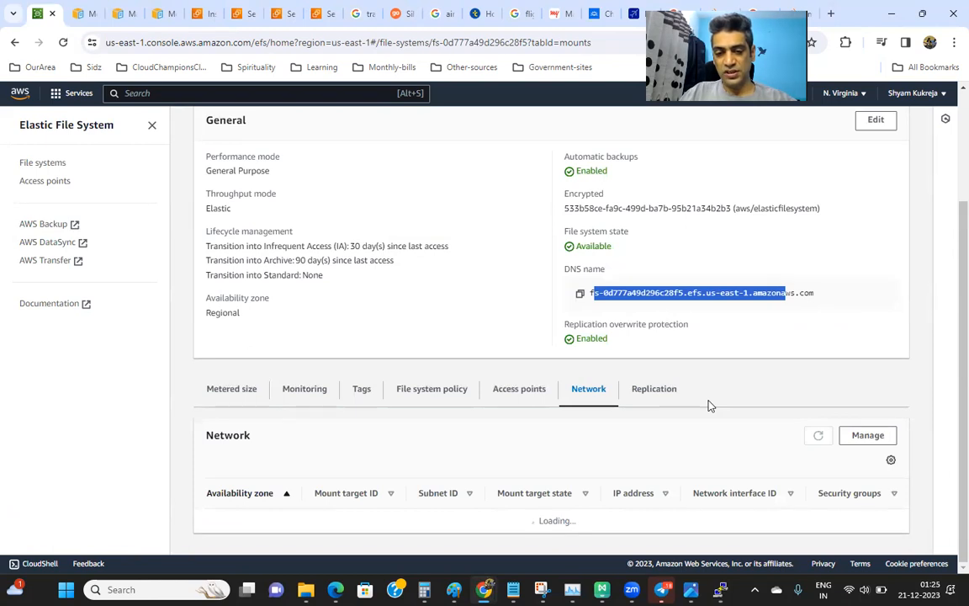
pyautogui.scroll(-3, 708, 404)
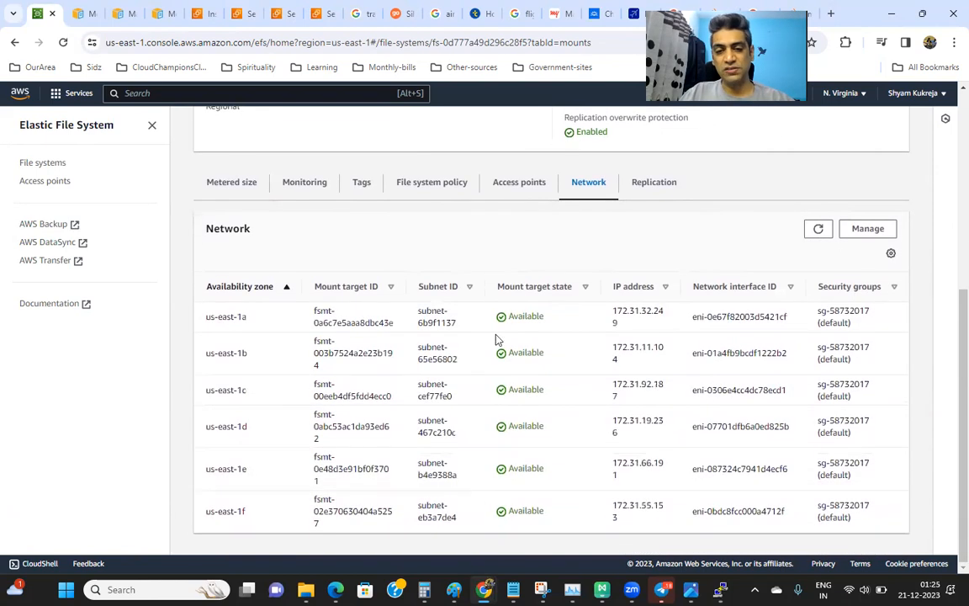